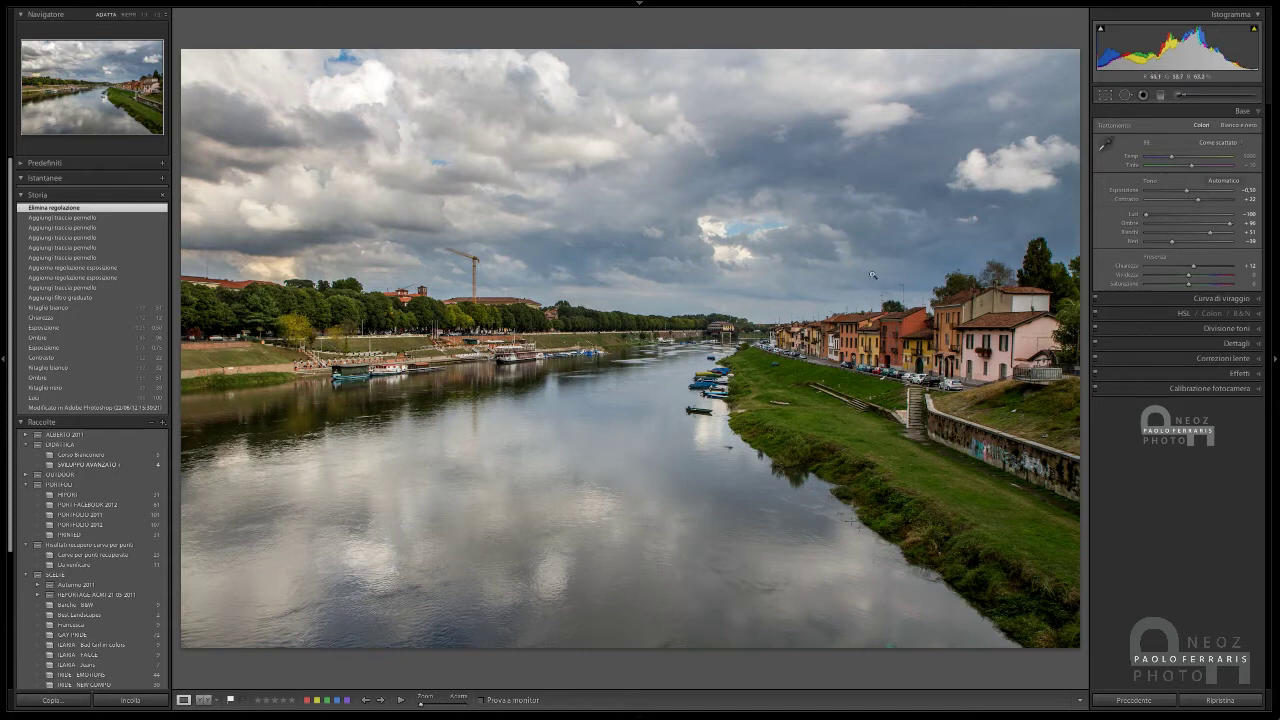
Compare the edited river photo with its unedited Before view, then return to the edit.
{"action": "key", "text": "backslash"}
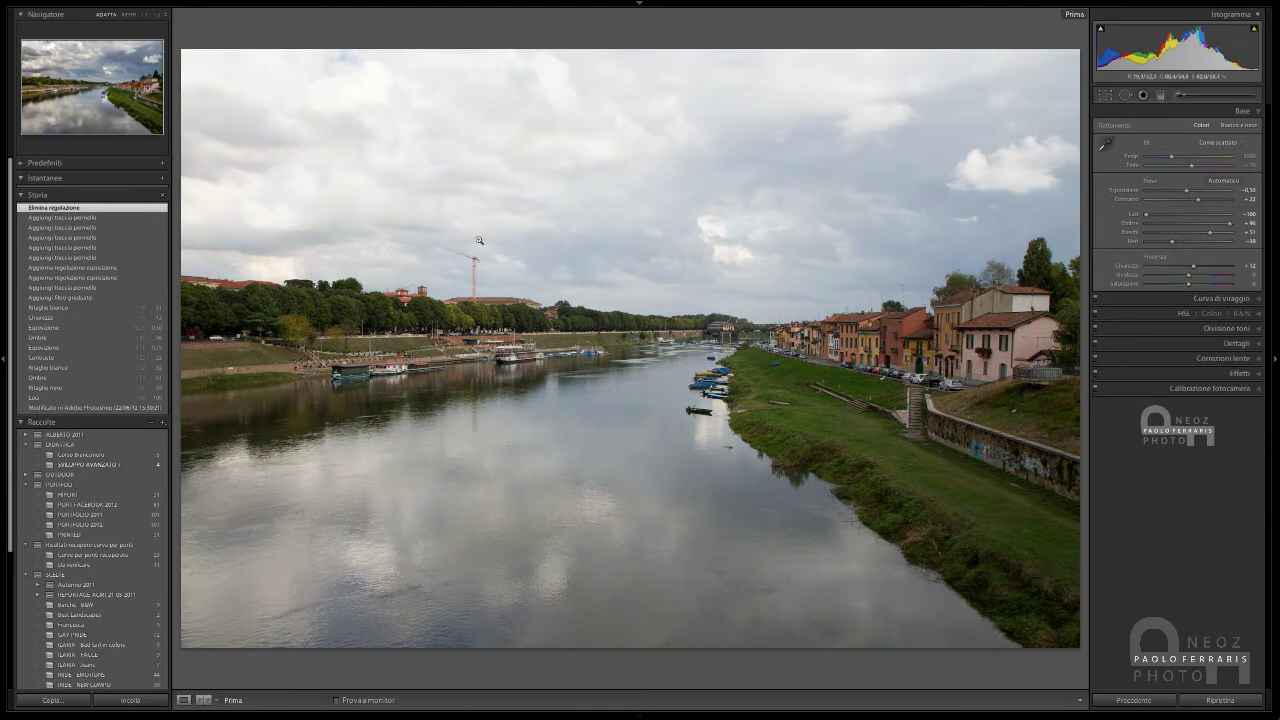
{"action": "key", "text": "backslash"}
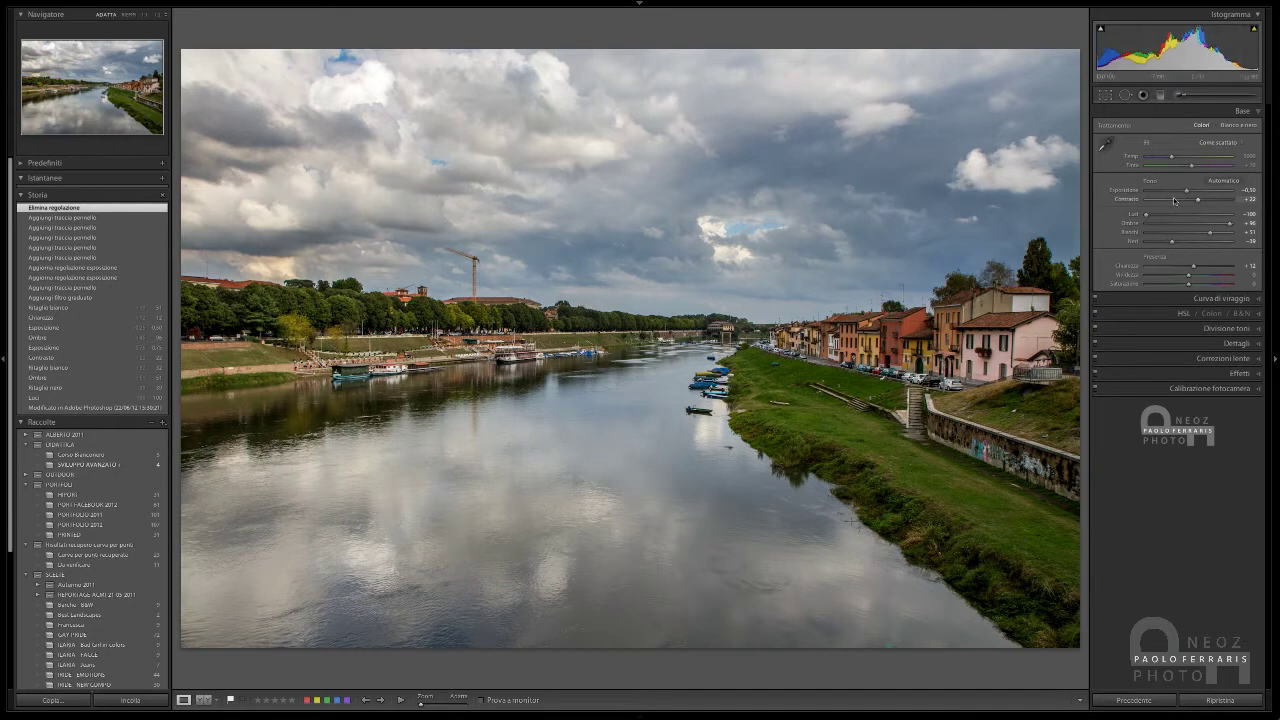
Inspect the existing exposure brush pin, close the brush panel, and reopen the Adjustment Brush.
{"action": "left_click", "coordinate": [1160, 95]}
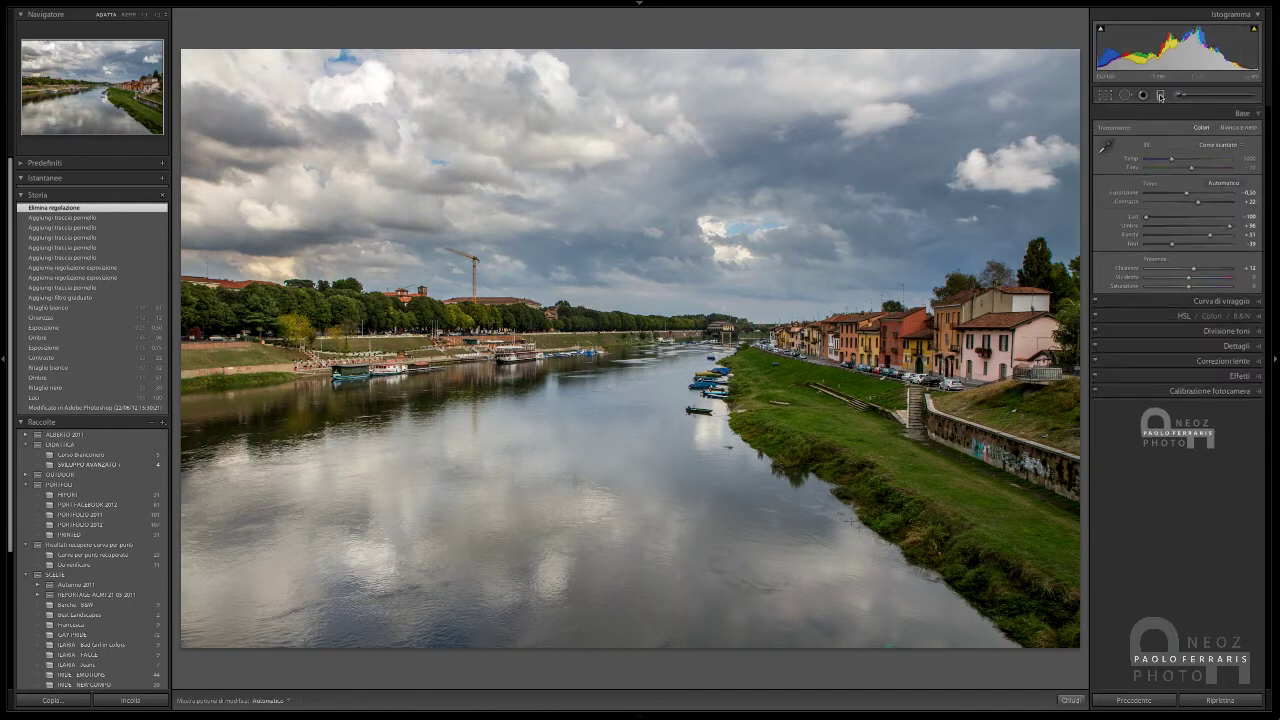
{"action": "left_click", "coordinate": [669, 303]}
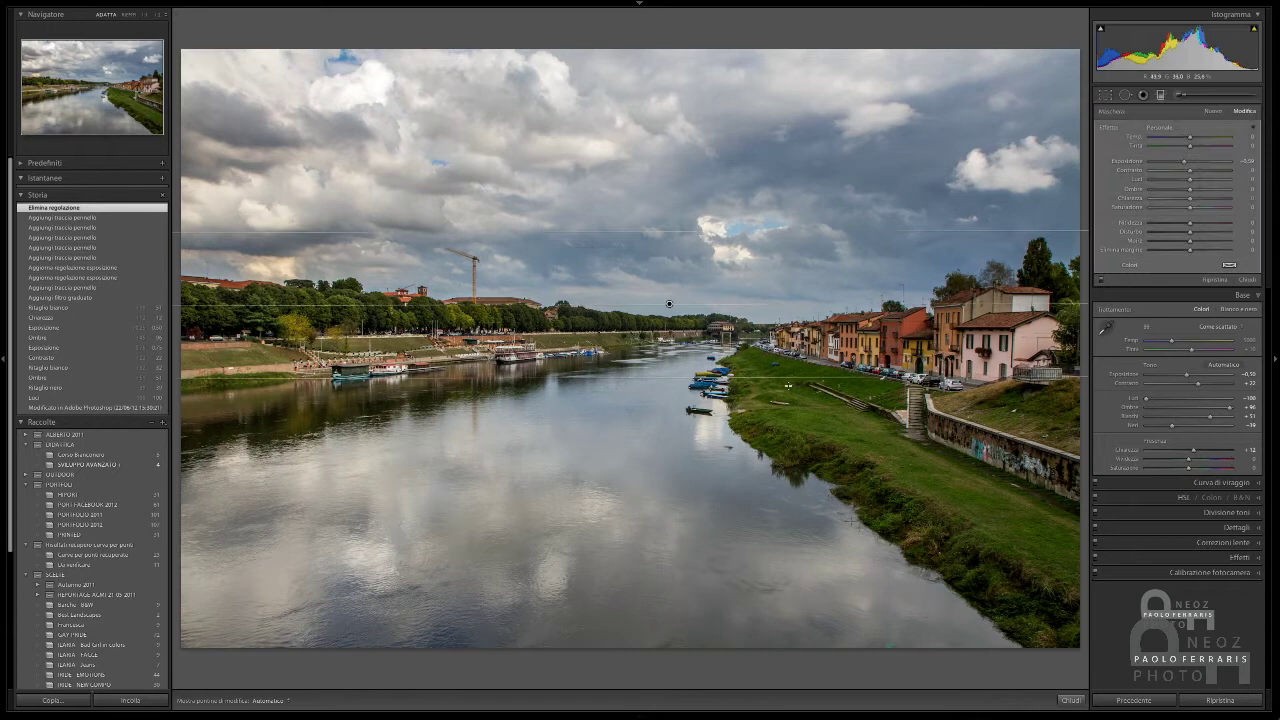
{"action": "left_click", "coordinate": [1162, 95]}
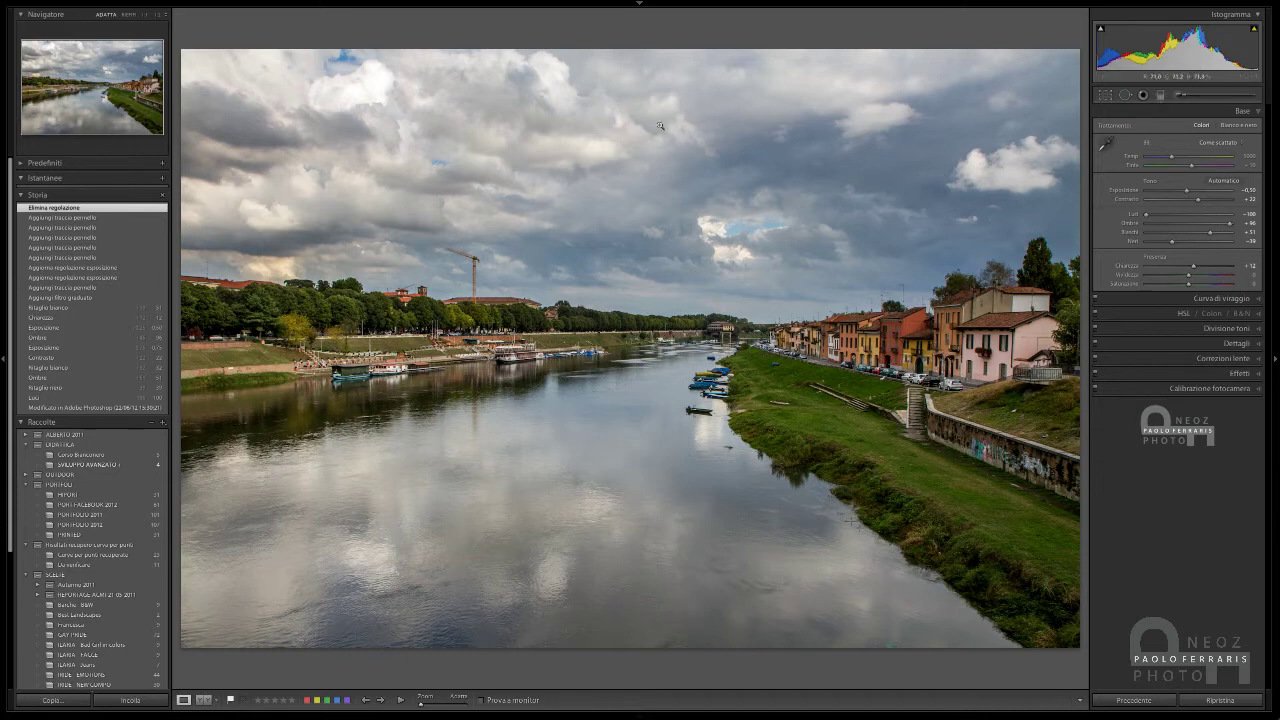
{"action": "left_click", "coordinate": [1180, 95]}
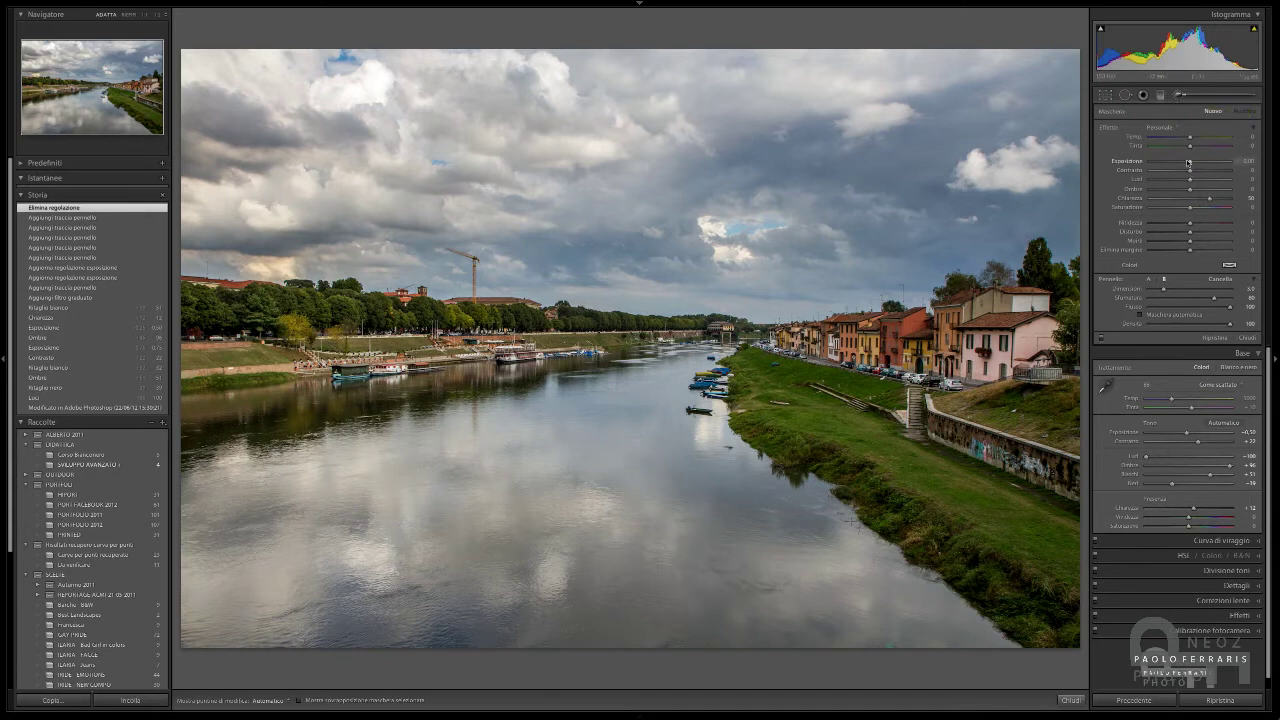
Set brush Exposure to +0.26 and brighten the near grassy riverbank with pins hidden.
{"action": "left_click_drag", "start_coordinate": [1190, 163], "coordinate": [1194, 165]}
{"action": "key", "text": "h"}
{"action": "mouse_move", "coordinate": [766, 368]}
{"action": "left_mouse_down"}
{"action": "mouse_move", "coordinate": [856, 480]}
{"action": "mouse_move", "coordinate": [1001, 566]}
{"action": "mouse_move", "coordinate": [895, 462]}
{"action": "mouse_move", "coordinate": [988, 519]}
{"action": "mouse_move", "coordinate": [1012, 472]}
{"action": "mouse_move", "coordinate": [963, 432]}
{"action": "mouse_move", "coordinate": [922, 402]}
{"action": "mouse_move", "coordinate": [797, 364]}
{"action": "mouse_move", "coordinate": [757, 370]}
{"action": "left_mouse_up"}
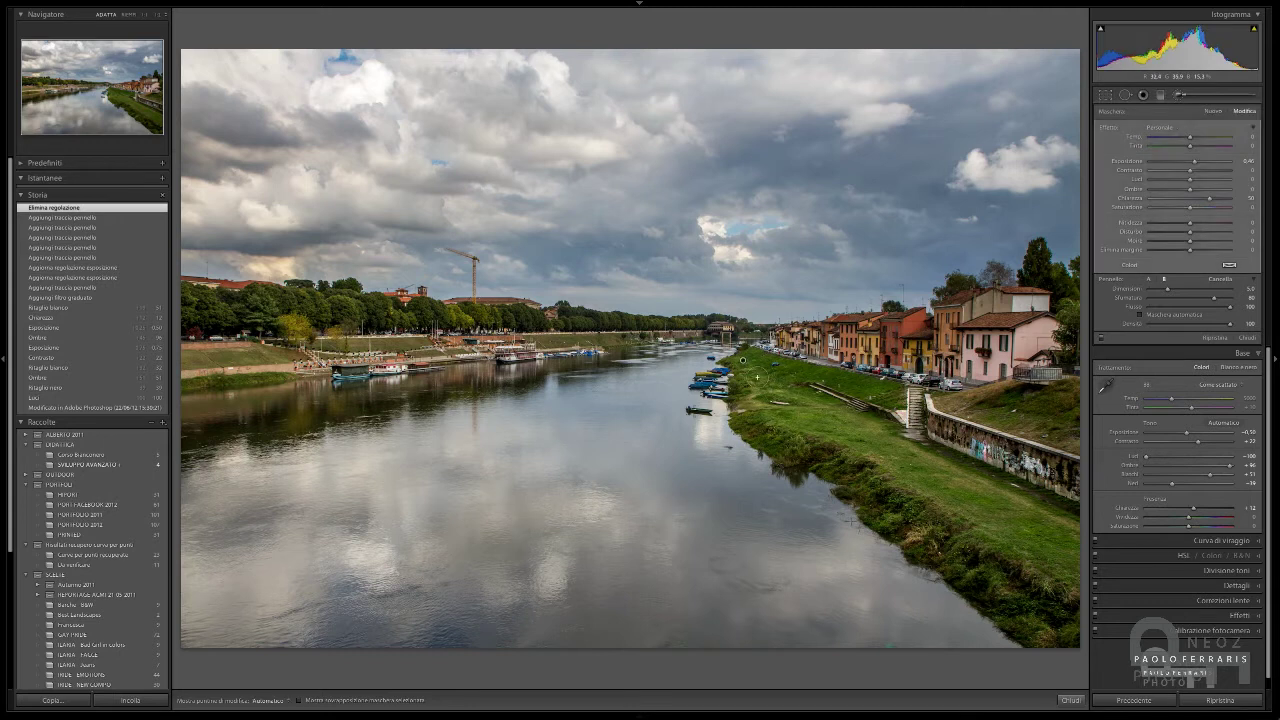
{"action": "key", "text": "h"}
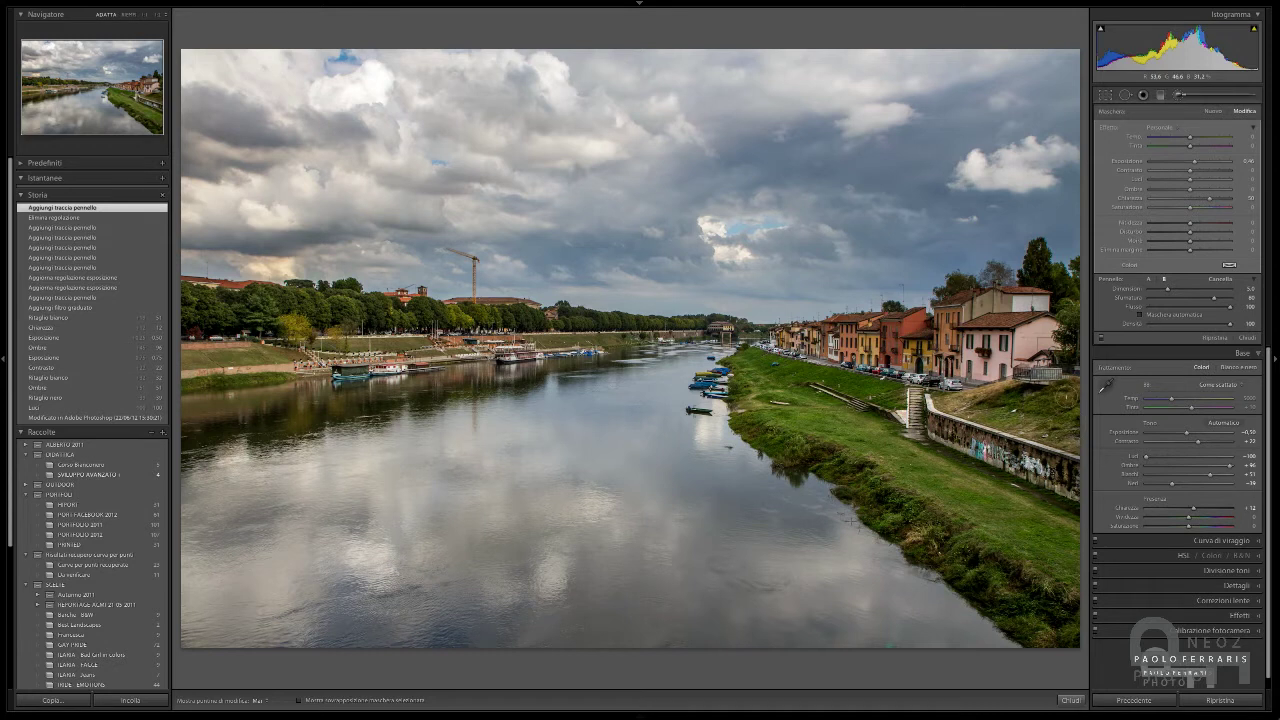
{"action": "left_click_drag", "start_coordinate": [1063, 435], "coordinate": [1035, 375]}
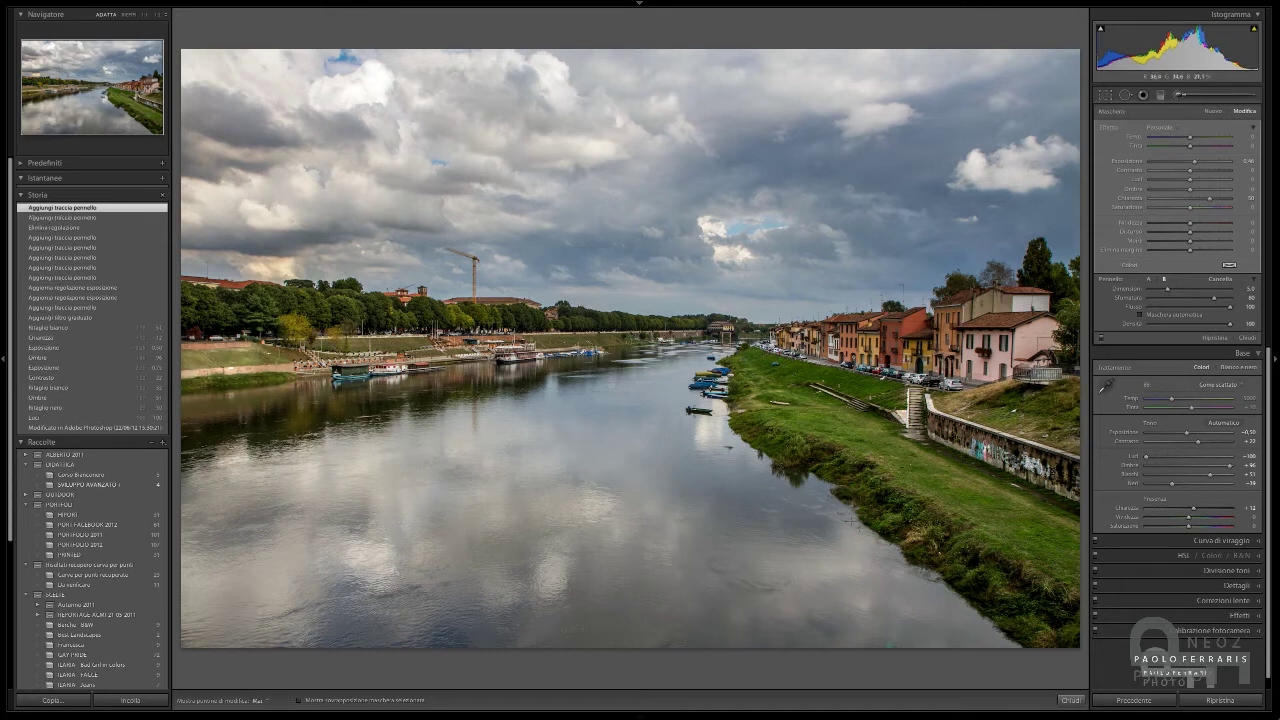
Paint more +0.26 brightening strokes along the left and far riverbanks.
{"action": "left_click_drag", "start_coordinate": [204, 324], "coordinate": [210, 322]}
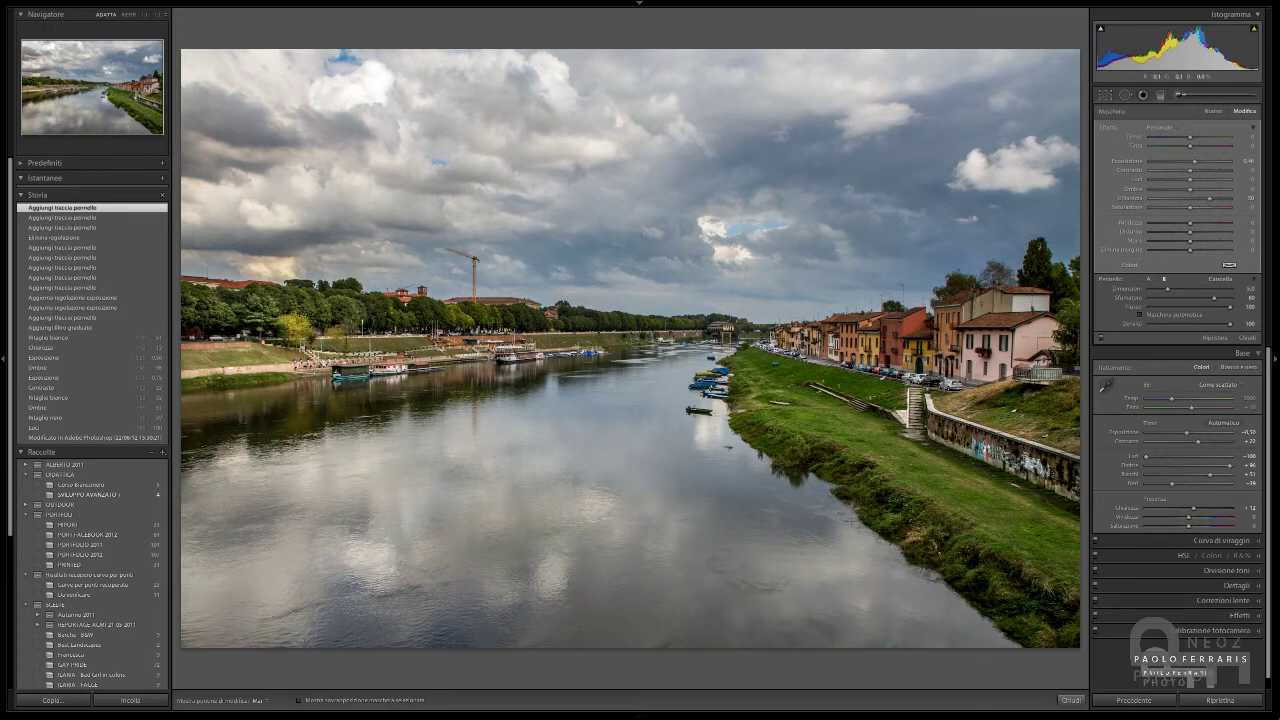
{"action": "left_click_drag", "start_coordinate": [349, 298], "coordinate": [345, 345]}
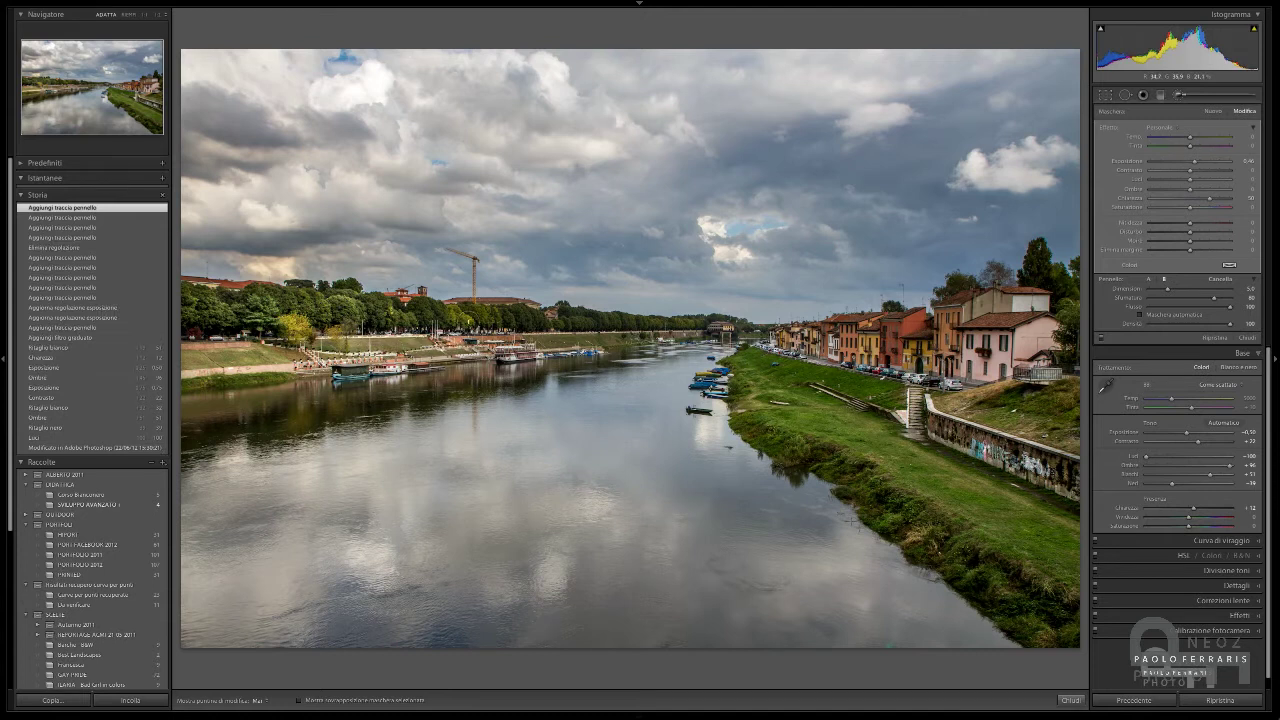
{"action": "left_click_drag", "start_coordinate": [410, 324], "coordinate": [478, 330]}
{"action": "key", "text": "h"}
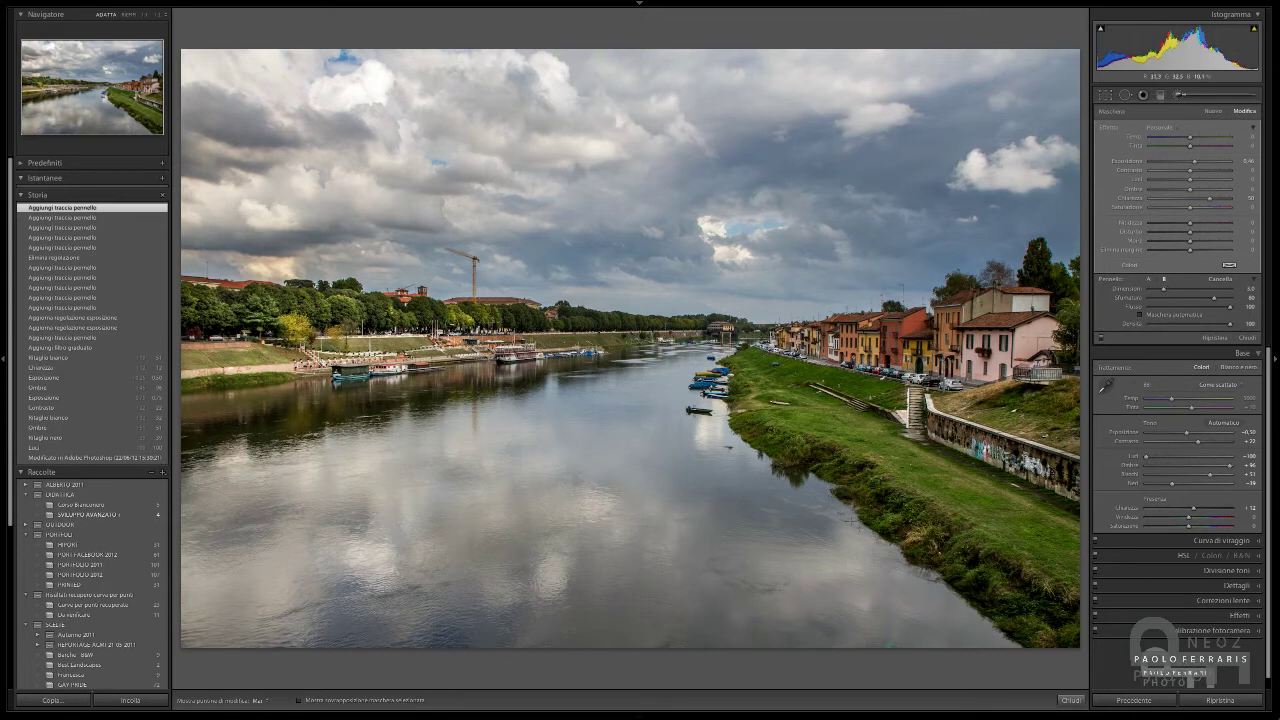
{"action": "mouse_move", "coordinate": [505, 325]}
{"action": "left_mouse_down"}
{"action": "mouse_move", "coordinate": [655, 332]}
{"action": "mouse_move", "coordinate": [477, 316]}
{"action": "mouse_move", "coordinate": [717, 331]}
{"action": "left_mouse_up"}
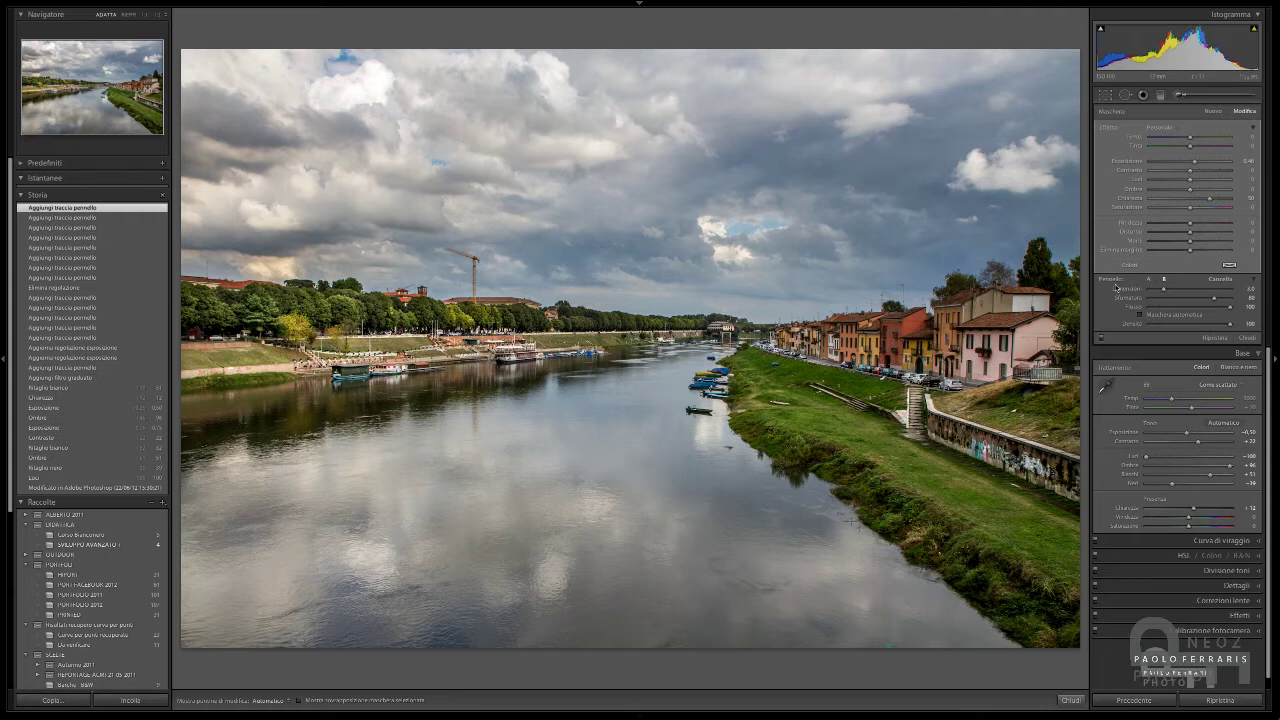
Compare the brush corrections off and on, then close the Adjustment Brush.
{"action": "left_click", "coordinate": [1100, 339]}
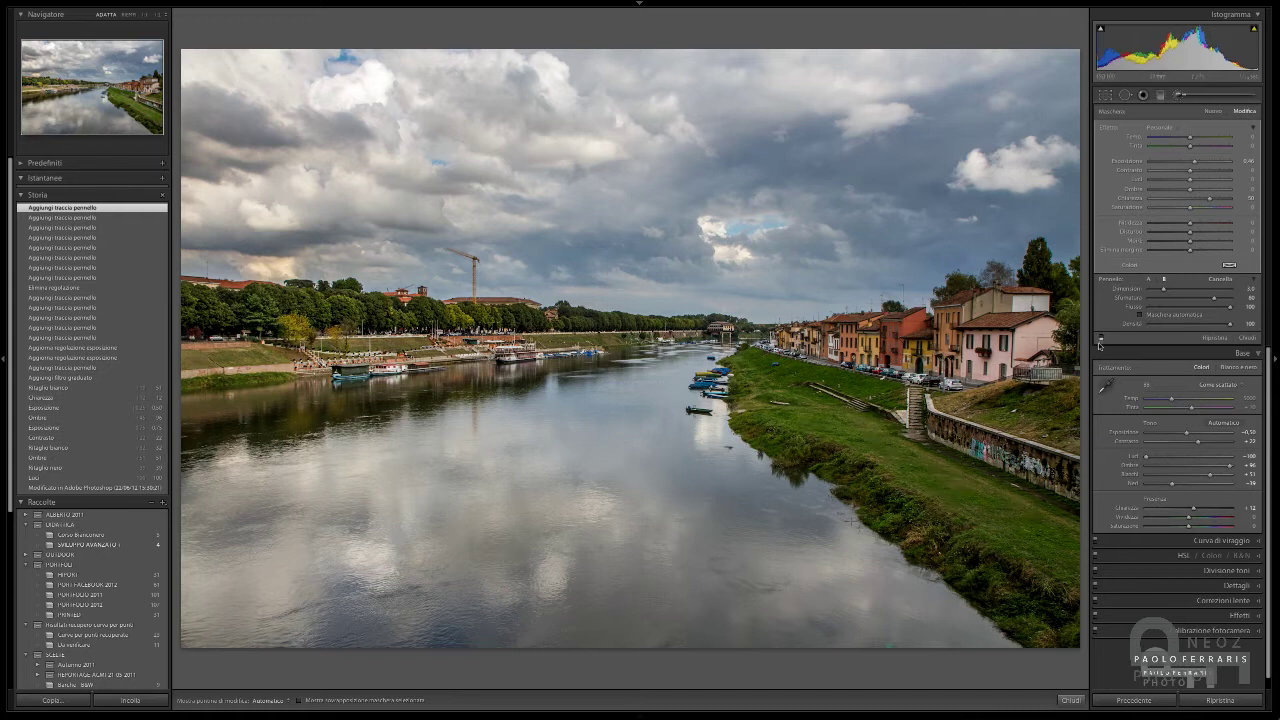
{"action": "left_click", "coordinate": [1100, 339]}
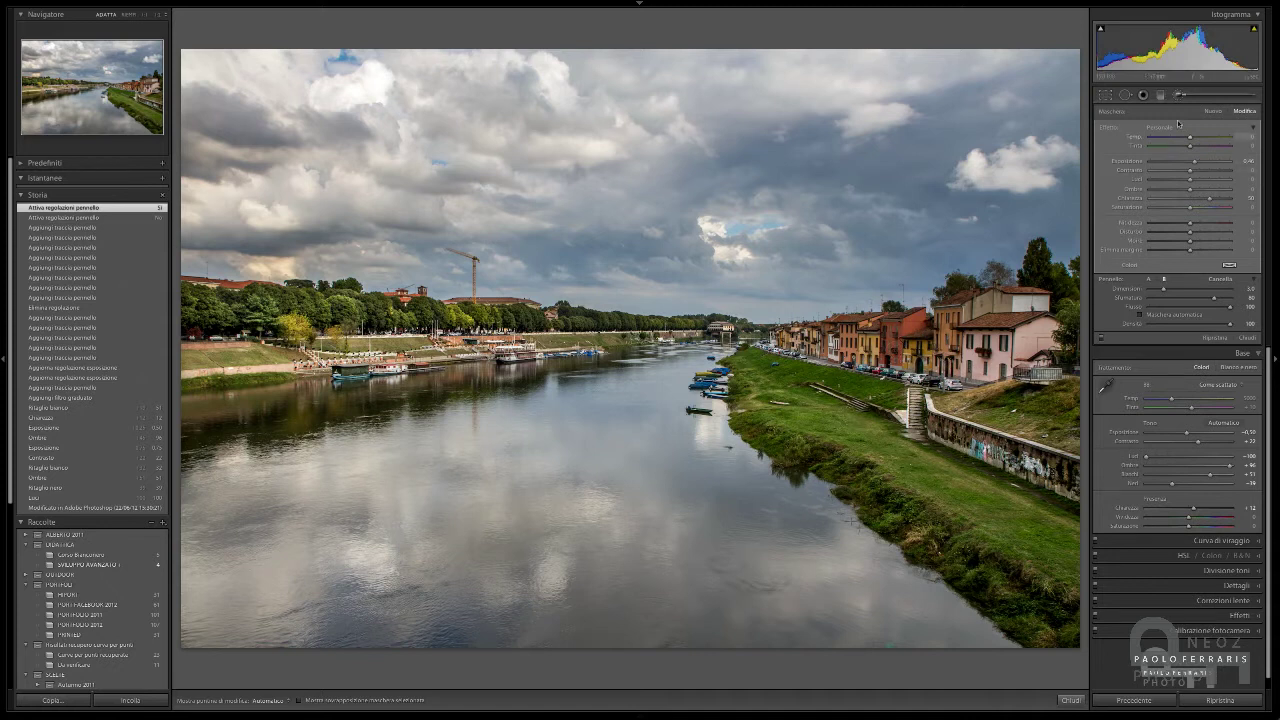
{"action": "key", "text": "k"}
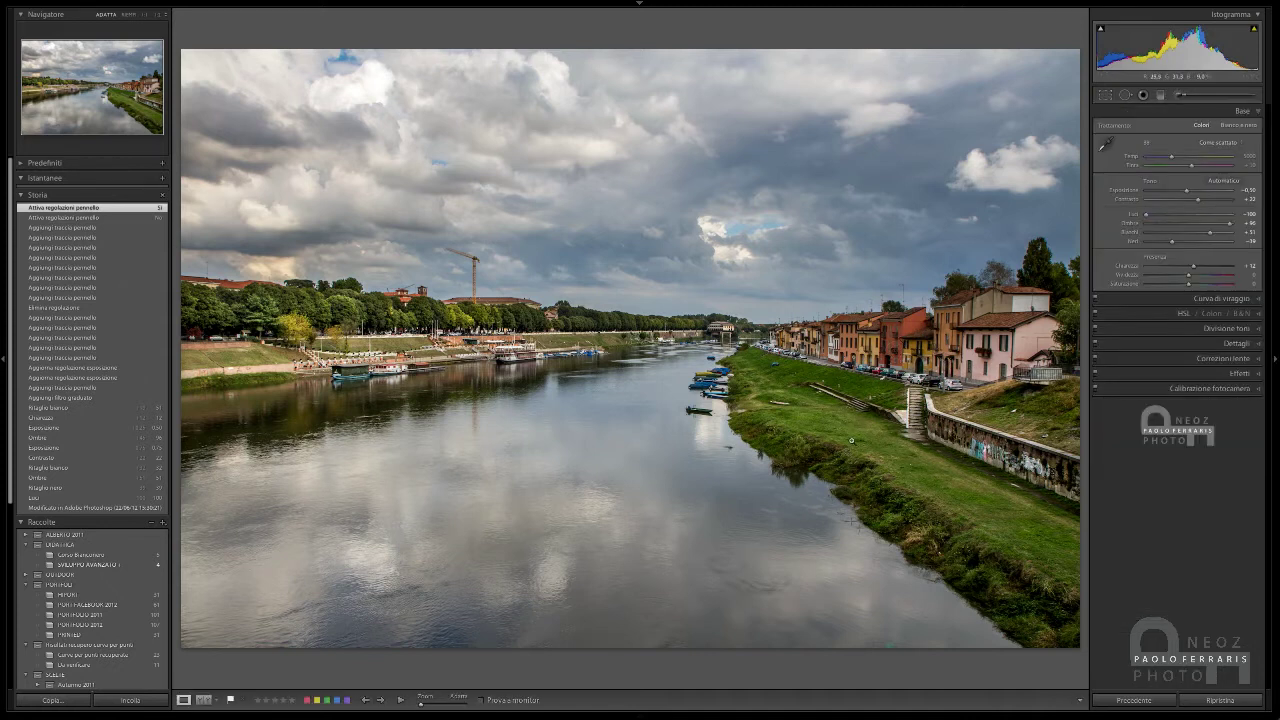
{"action": "left_click", "coordinate": [837, 435]}
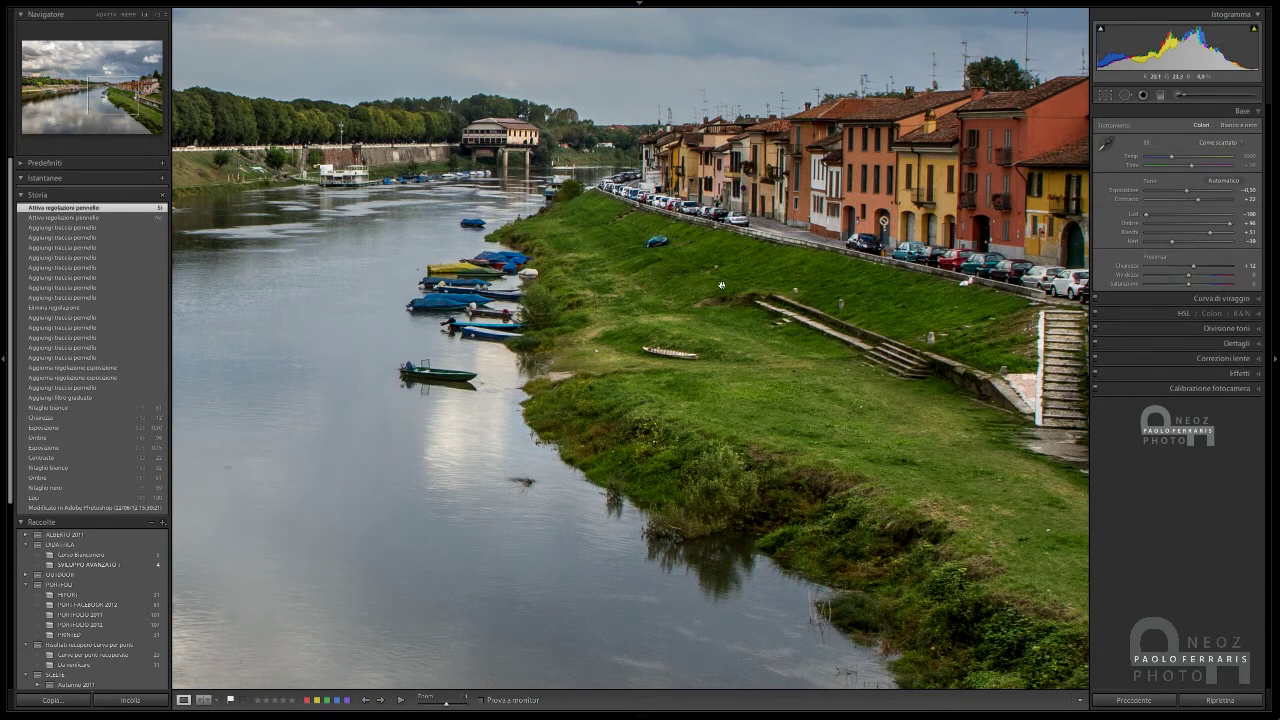
{"action": "left_click_drag", "start_coordinate": [727, 290], "coordinate": [577, 395]}
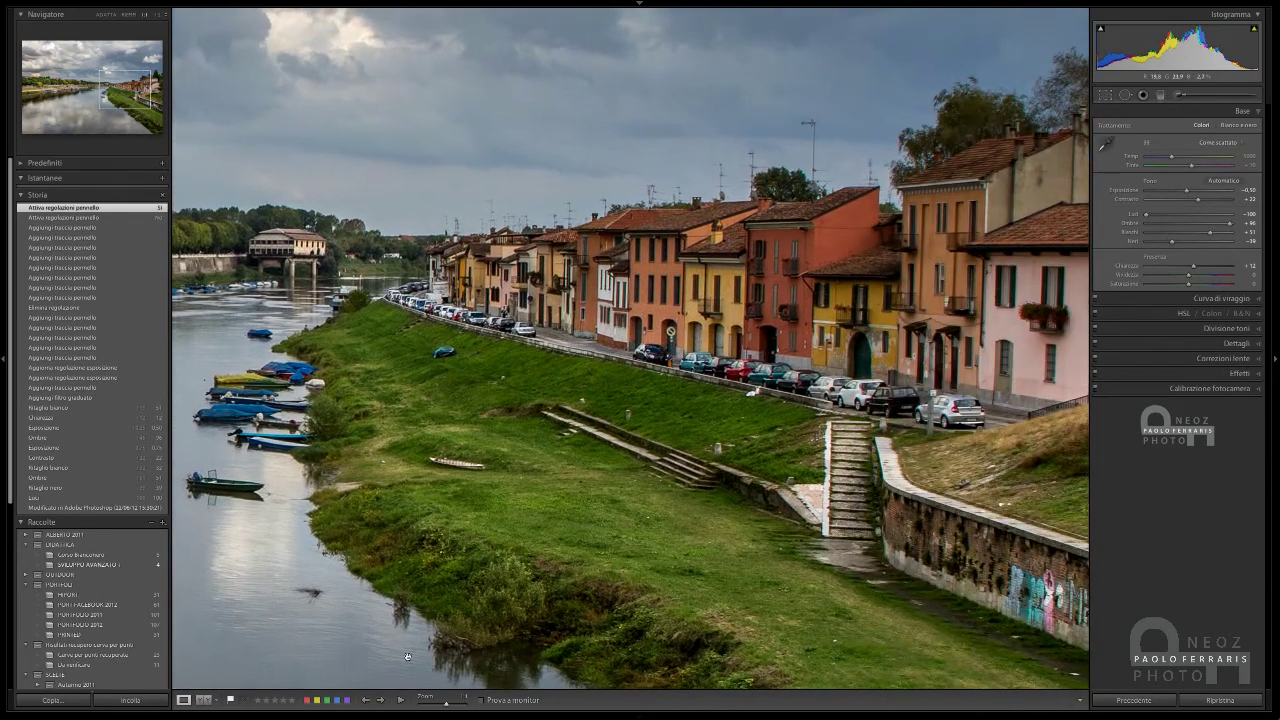
{"action": "left_click_drag", "start_coordinate": [898, 580], "coordinate": [851, 344]}
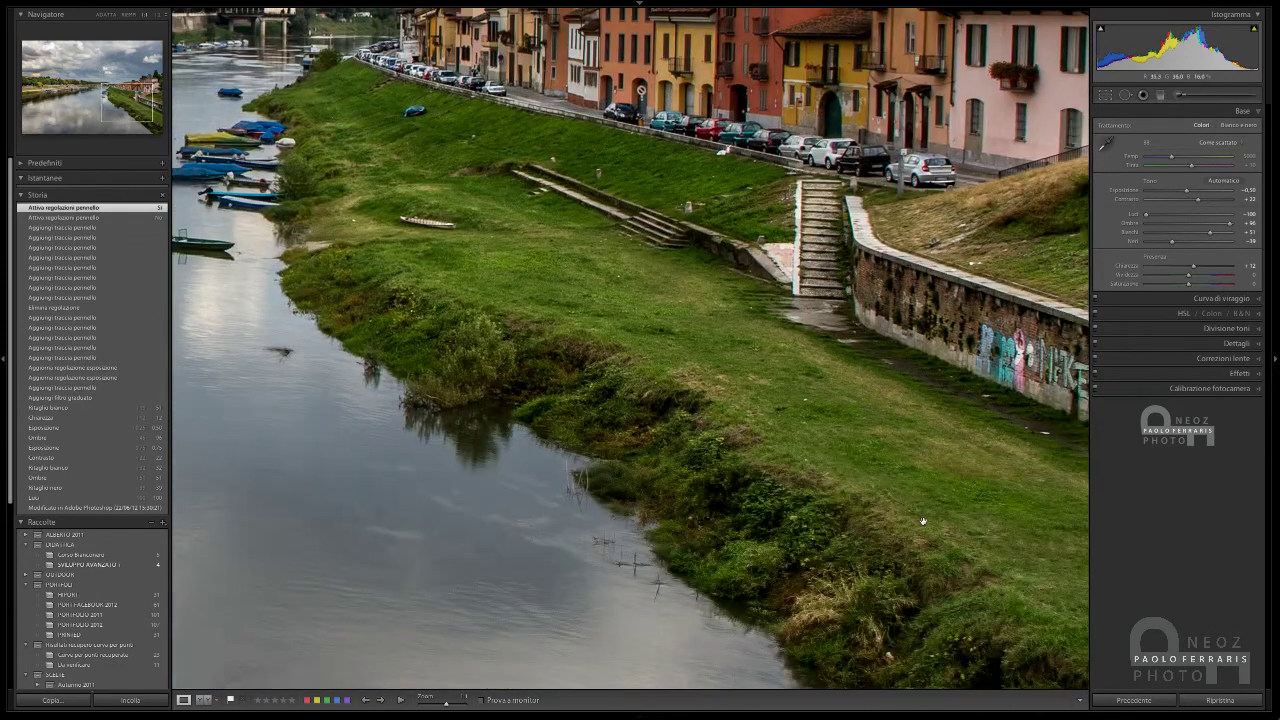
{"action": "mouse_move", "coordinate": [1063, 298]}
{"action": "left_mouse_down"}
{"action": "mouse_move", "coordinate": [927, 315]}
{"action": "mouse_move", "coordinate": [816, 348]}
{"action": "mouse_move", "coordinate": [684, 420]}
{"action": "left_mouse_up"}
{"action": "mouse_move", "coordinate": [396, 217]}
{"action": "left_mouse_down"}
{"action": "mouse_move", "coordinate": [583, 377]}
{"action": "mouse_move", "coordinate": [1033, 420]}
{"action": "left_mouse_up"}
{"action": "left_click_drag", "start_coordinate": [591, 418], "coordinate": [921, 428]}
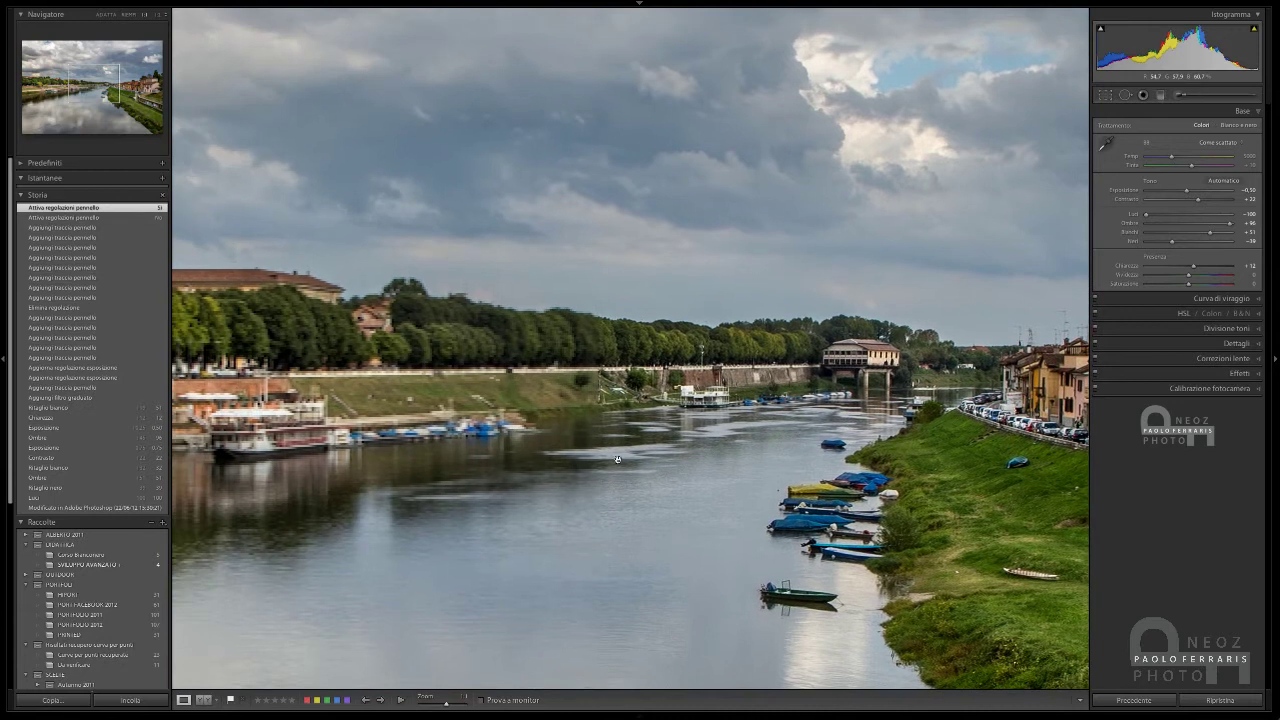
{"action": "left_click_drag", "start_coordinate": [200, 357], "coordinate": [516, 367]}
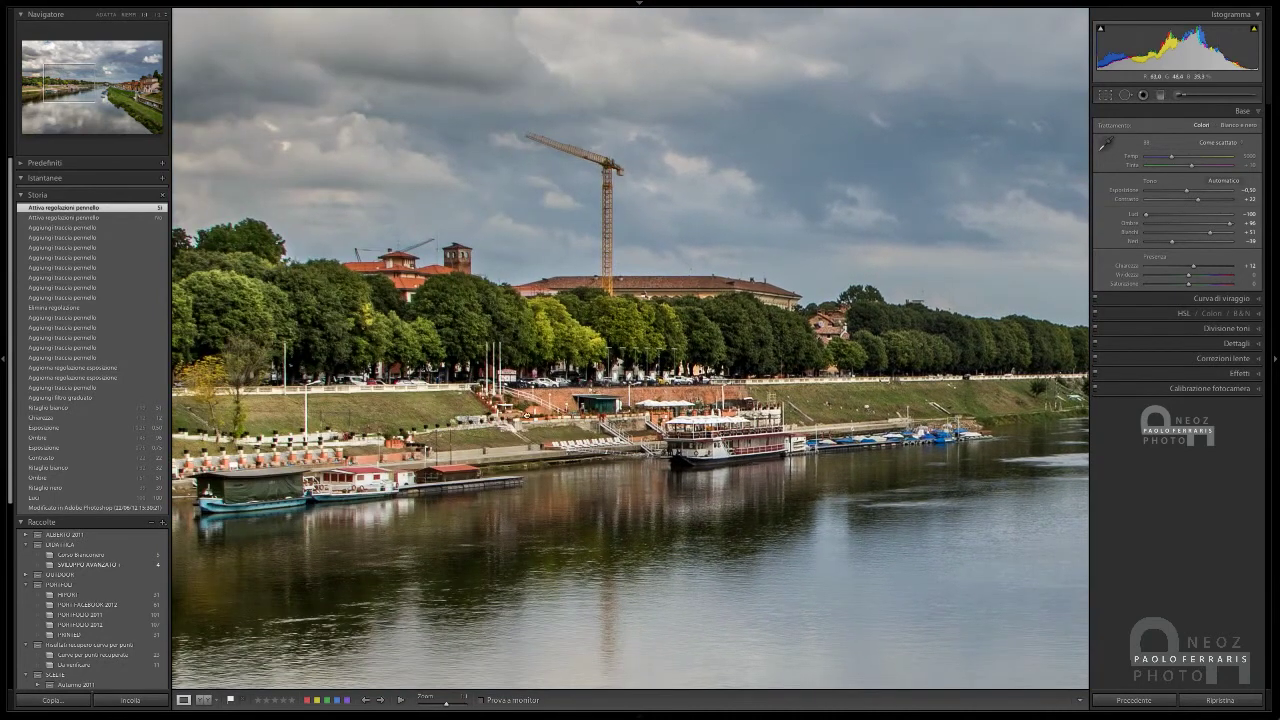
{"action": "left_click_drag", "start_coordinate": [527, 416], "coordinate": [777, 444]}
{"action": "left_click_drag", "start_coordinate": [373, 408], "coordinate": [516, 410]}
{"action": "left_click", "coordinate": [475, 434]}
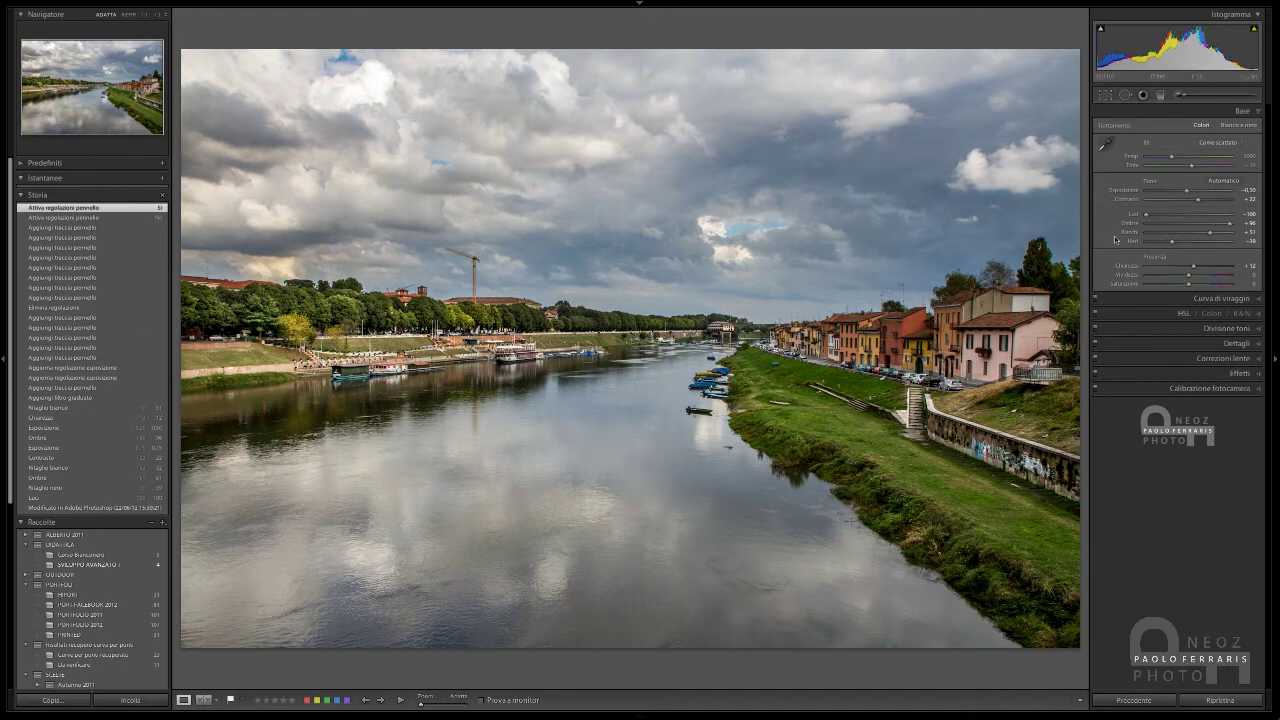
Collapse Basic, expand Tone Curve and raise the curve's Highlights to +47.
{"action": "left_click", "coordinate": [1214, 299]}
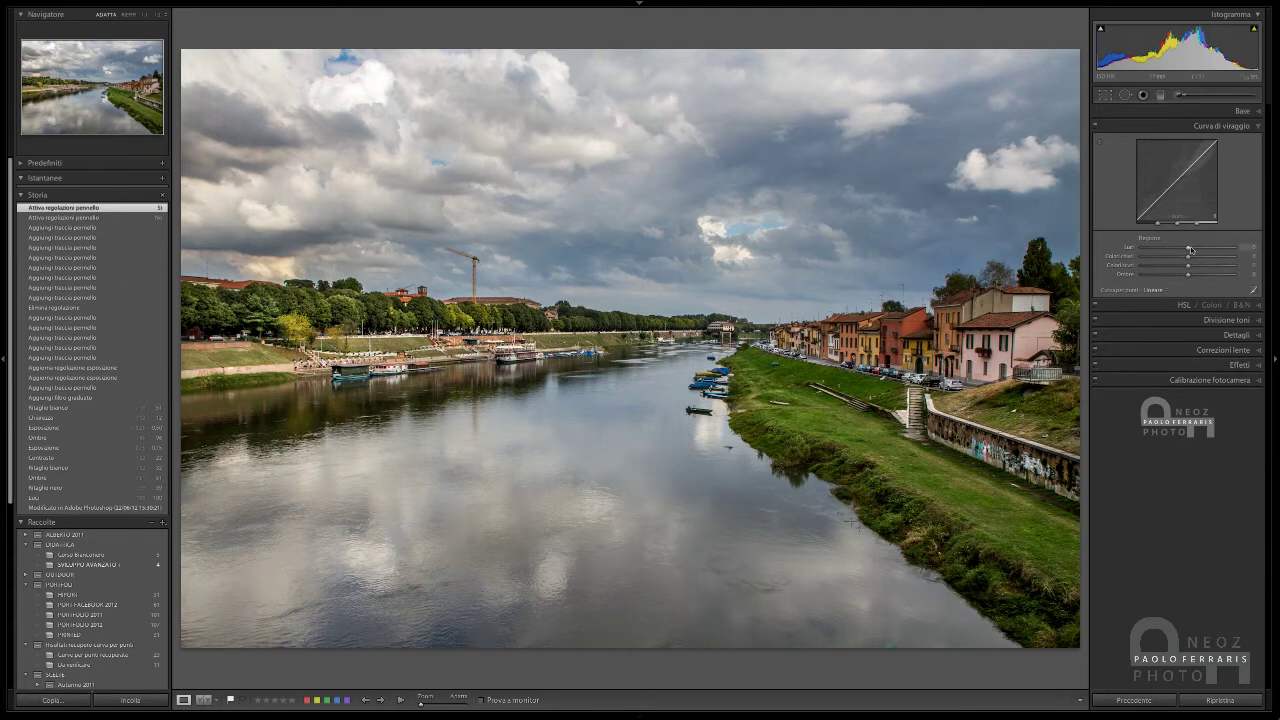
{"action": "left_click", "coordinate": [1238, 112]}
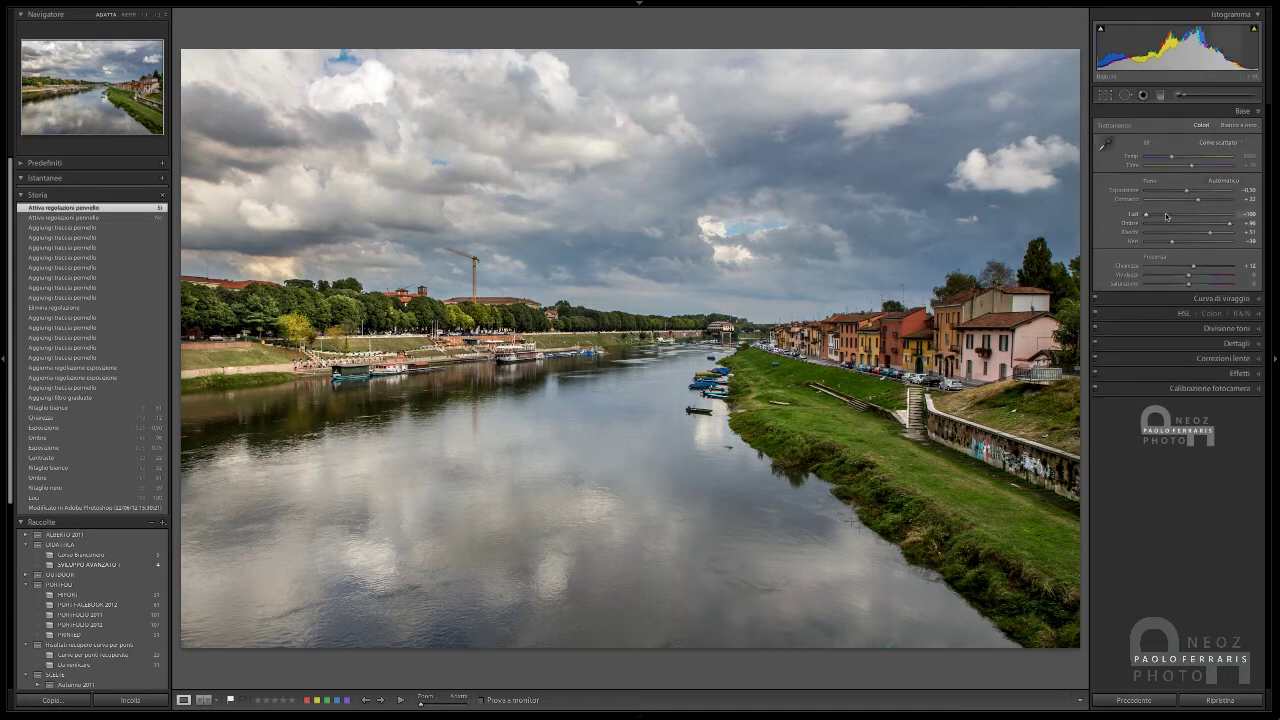
{"action": "left_click", "coordinate": [1226, 300]}
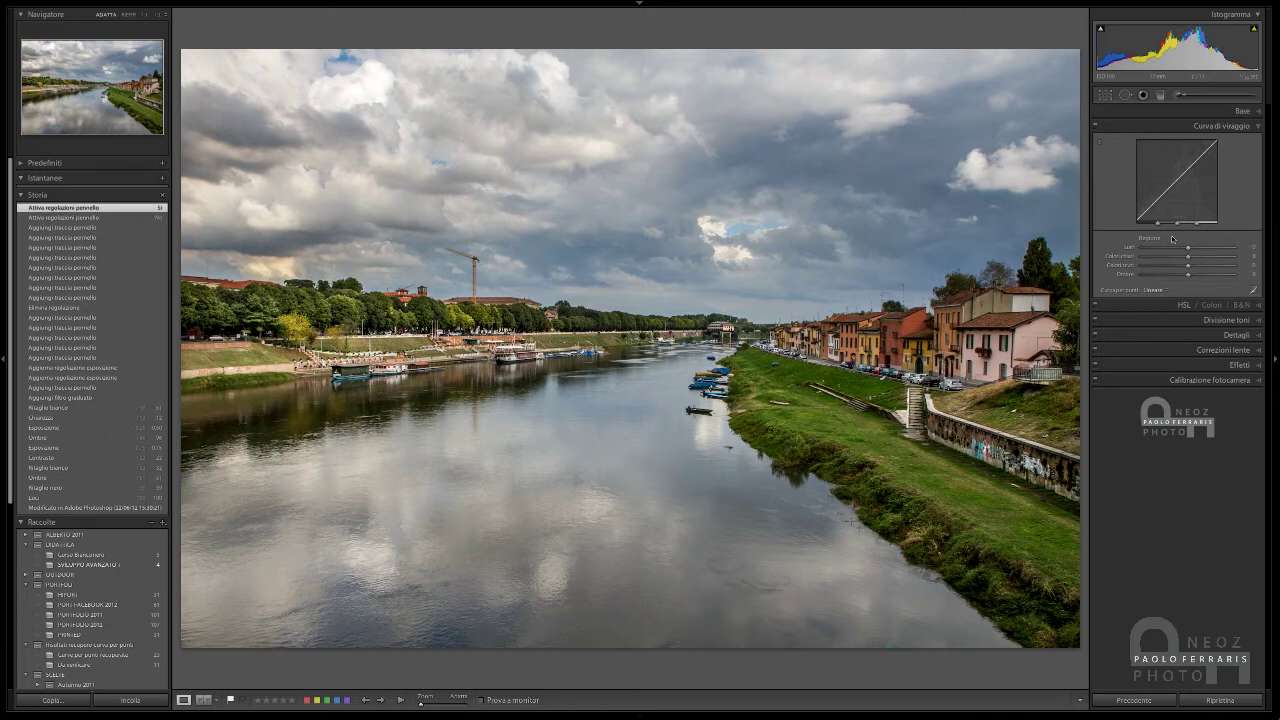
{"action": "left_click_drag", "start_coordinate": [1188, 250], "coordinate": [1209, 248]}
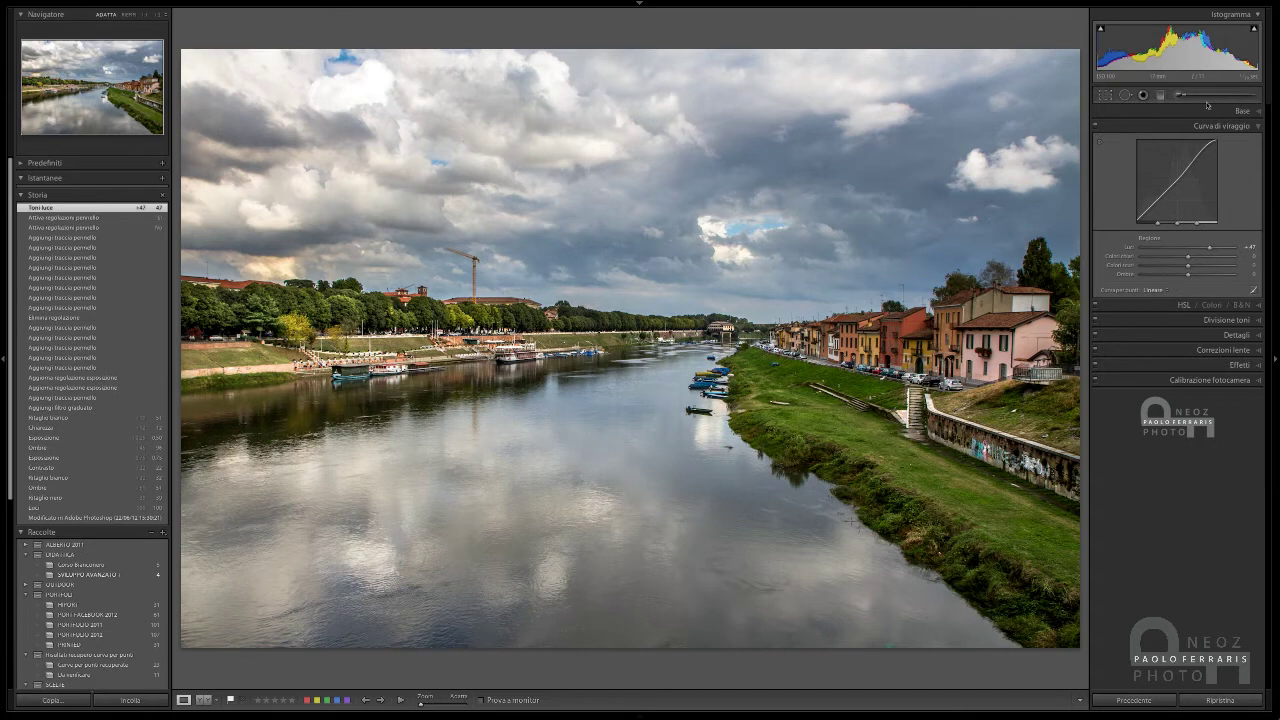
Check clipping warnings, then set curve Highlights to +51 and Lights to about +7.
{"action": "key", "text": "j"}
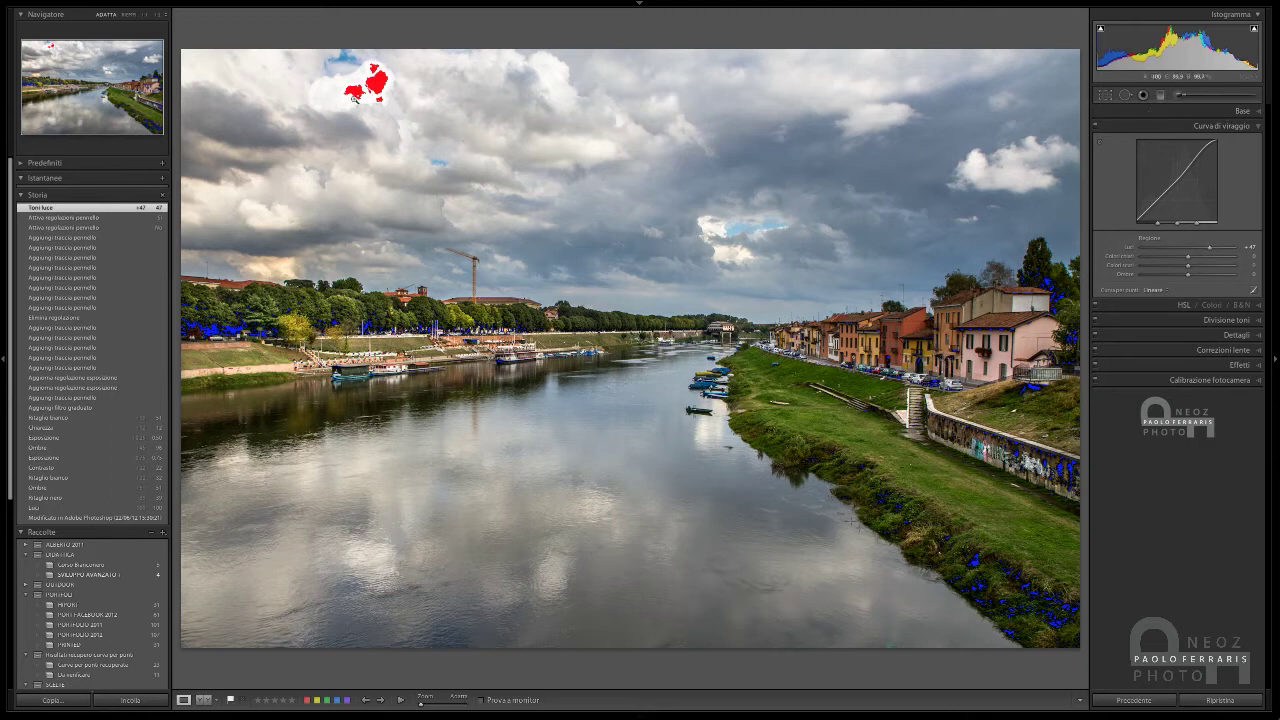
{"action": "key", "text": "j"}
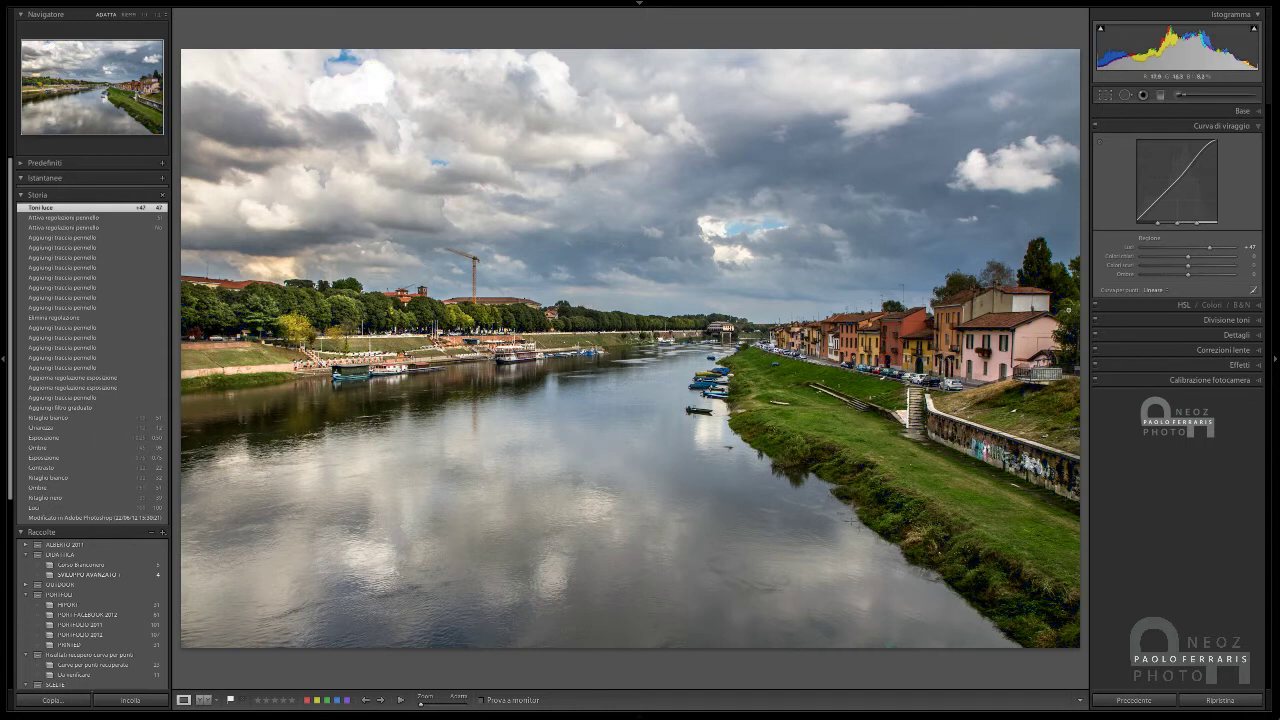
{"action": "left_click", "coordinate": [1213, 249]}
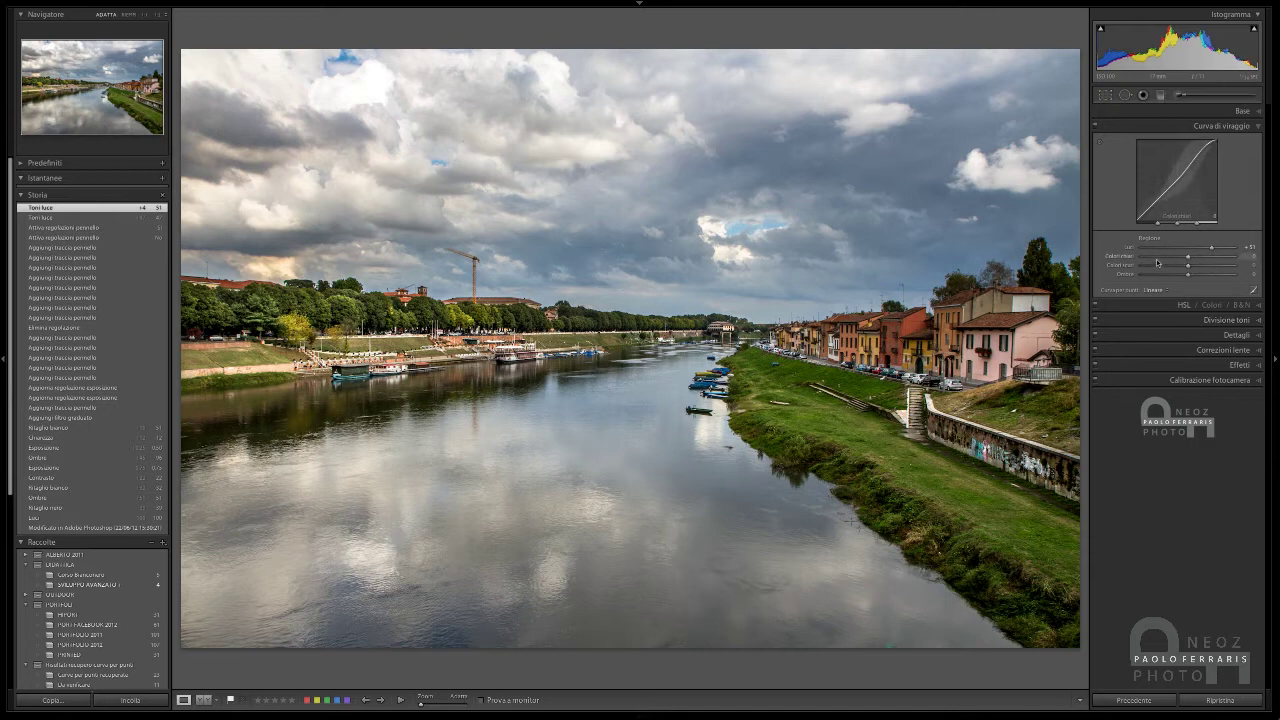
{"action": "mouse_move", "coordinate": [1189, 258]}
{"action": "left_mouse_down"}
{"action": "mouse_move", "coordinate": [1178, 259]}
{"action": "mouse_move", "coordinate": [1204, 267]}
{"action": "mouse_move", "coordinate": [1192, 258]}
{"action": "left_mouse_up"}
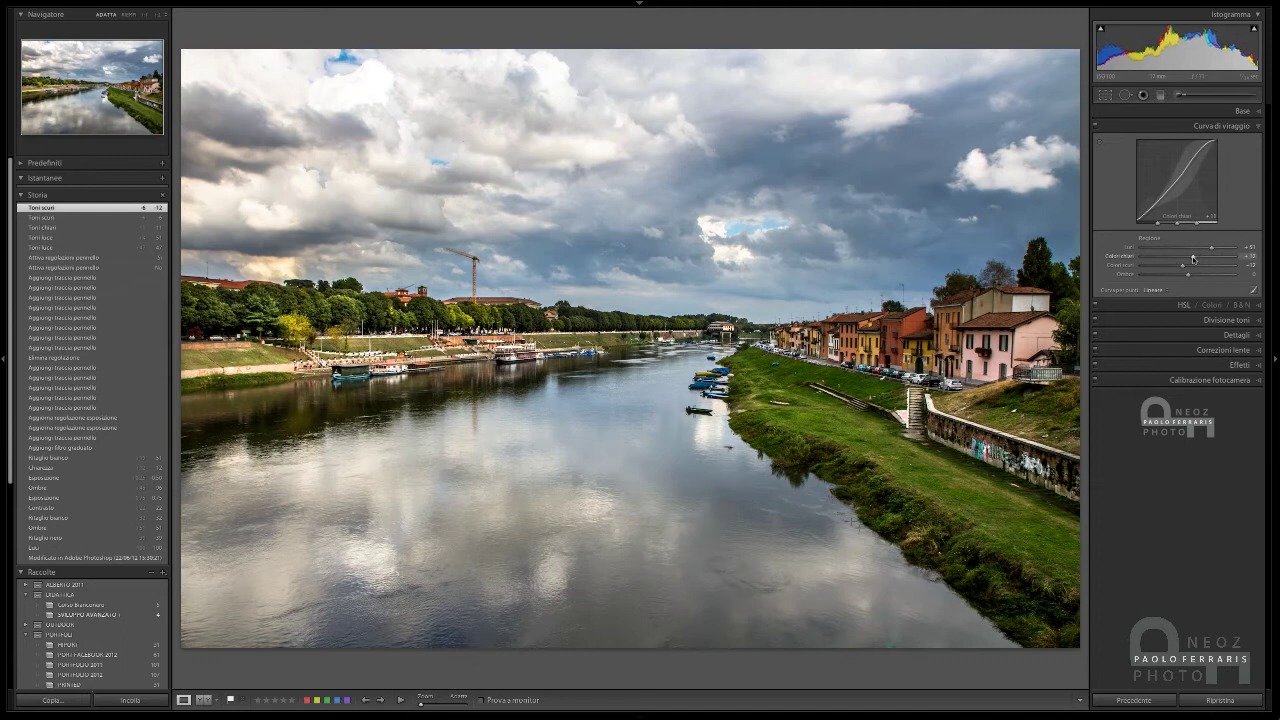
{"action": "left_click_drag", "start_coordinate": [1192, 258], "coordinate": [1190, 277]}
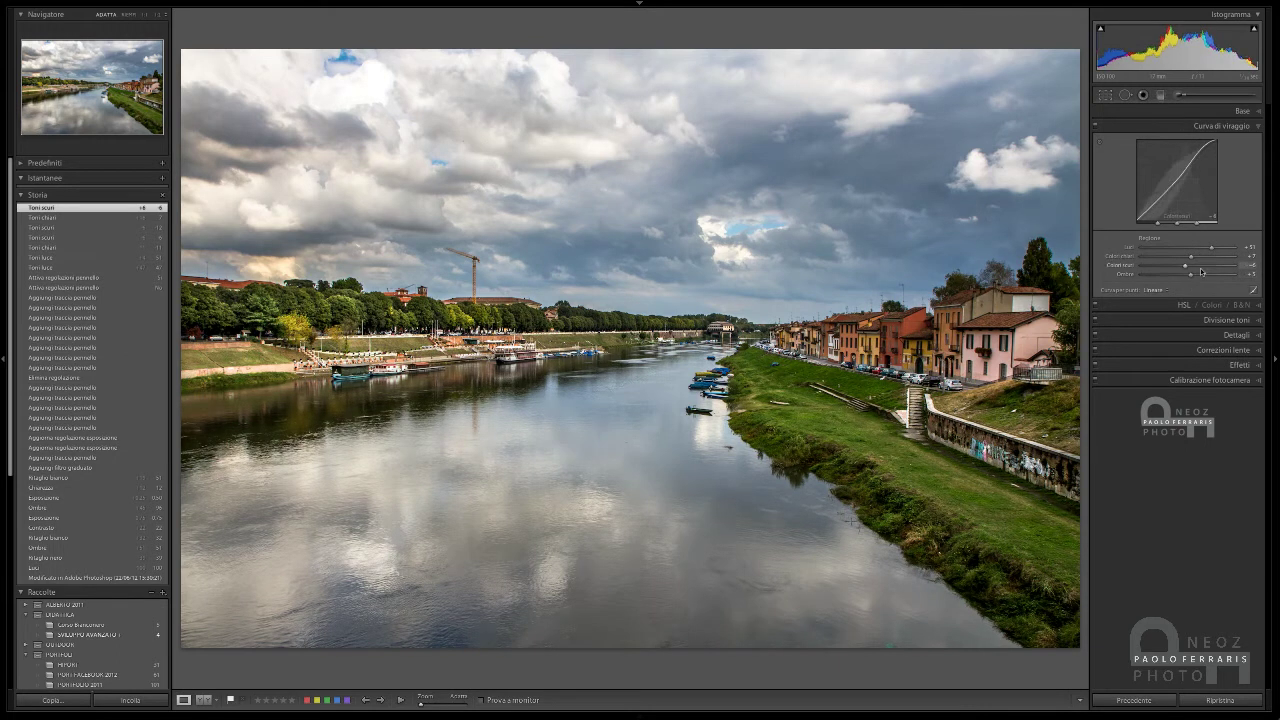
Compare the photo with the tone curve off and on, and zoom near the crane and back.
{"action": "left_click", "coordinate": [1095, 127]}
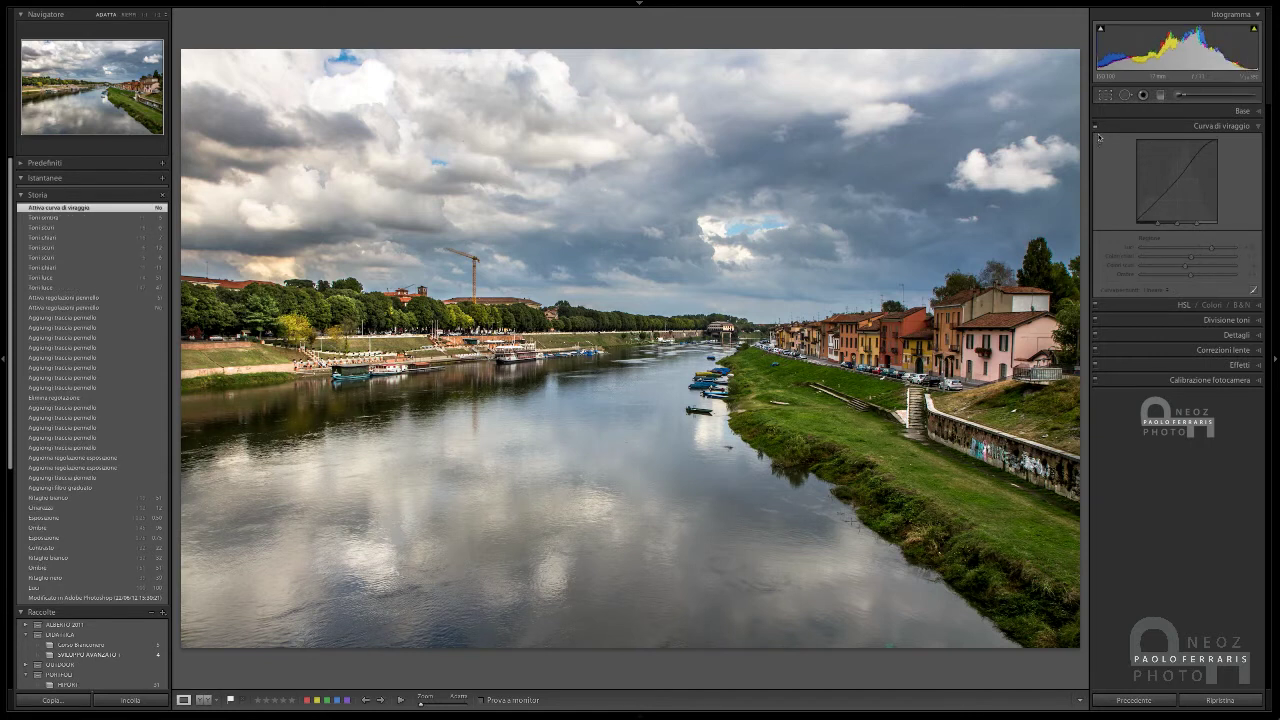
{"action": "left_click", "coordinate": [1096, 127]}
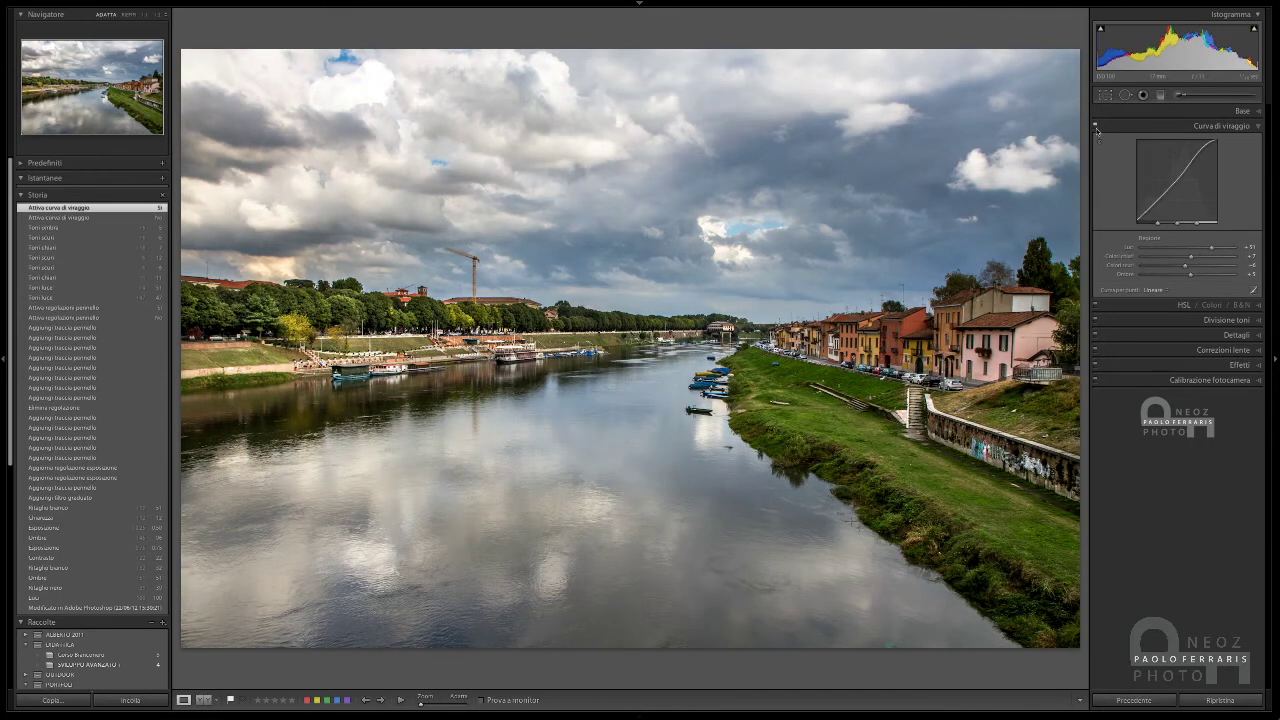
{"action": "left_click", "coordinate": [1096, 127]}
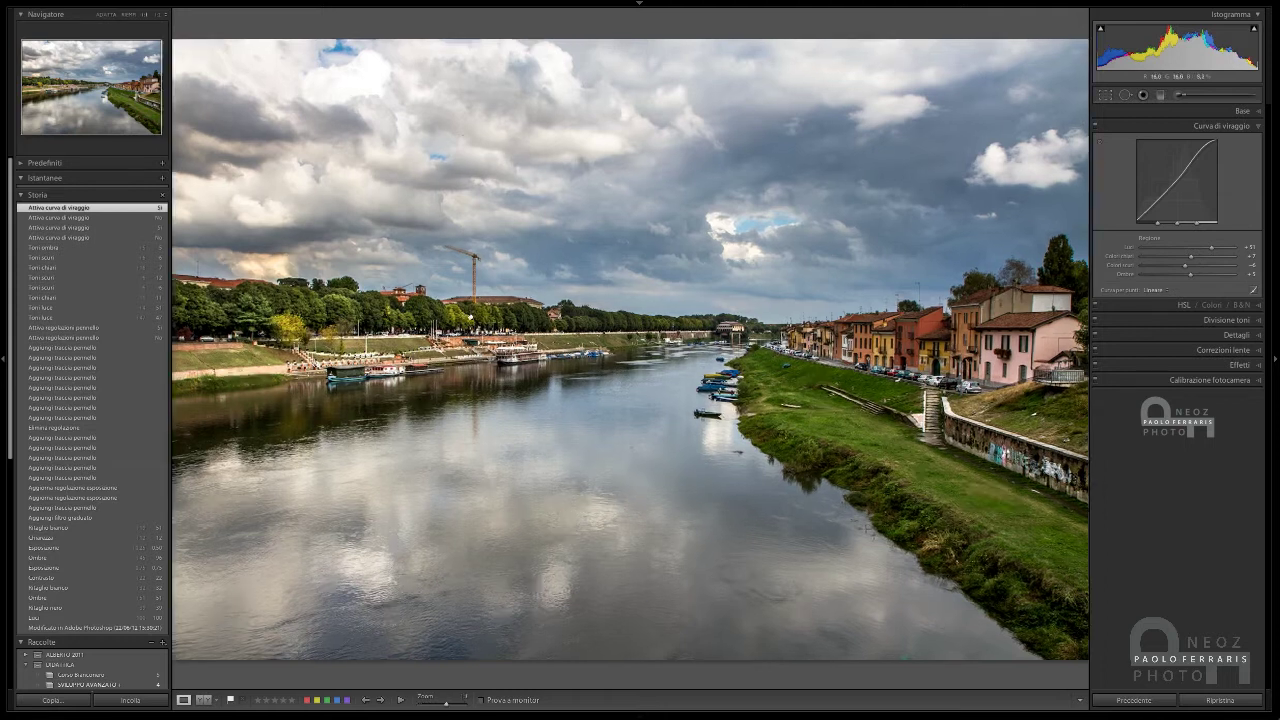
{"action": "left_click", "coordinate": [468, 322]}
{"action": "left_click", "coordinate": [499, 352]}
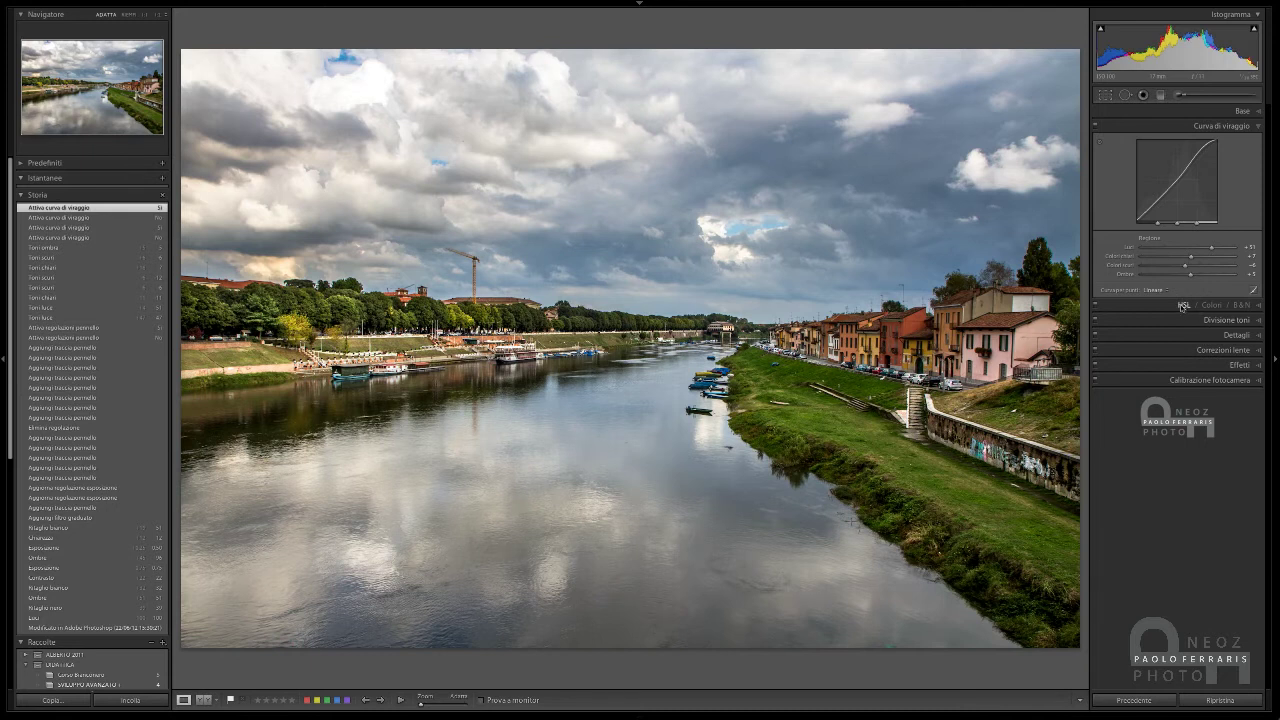
In HSL, lower Saturation for Green to −25, Yellow to −4 and Orange below zero.
{"action": "left_click", "coordinate": [1184, 305]}
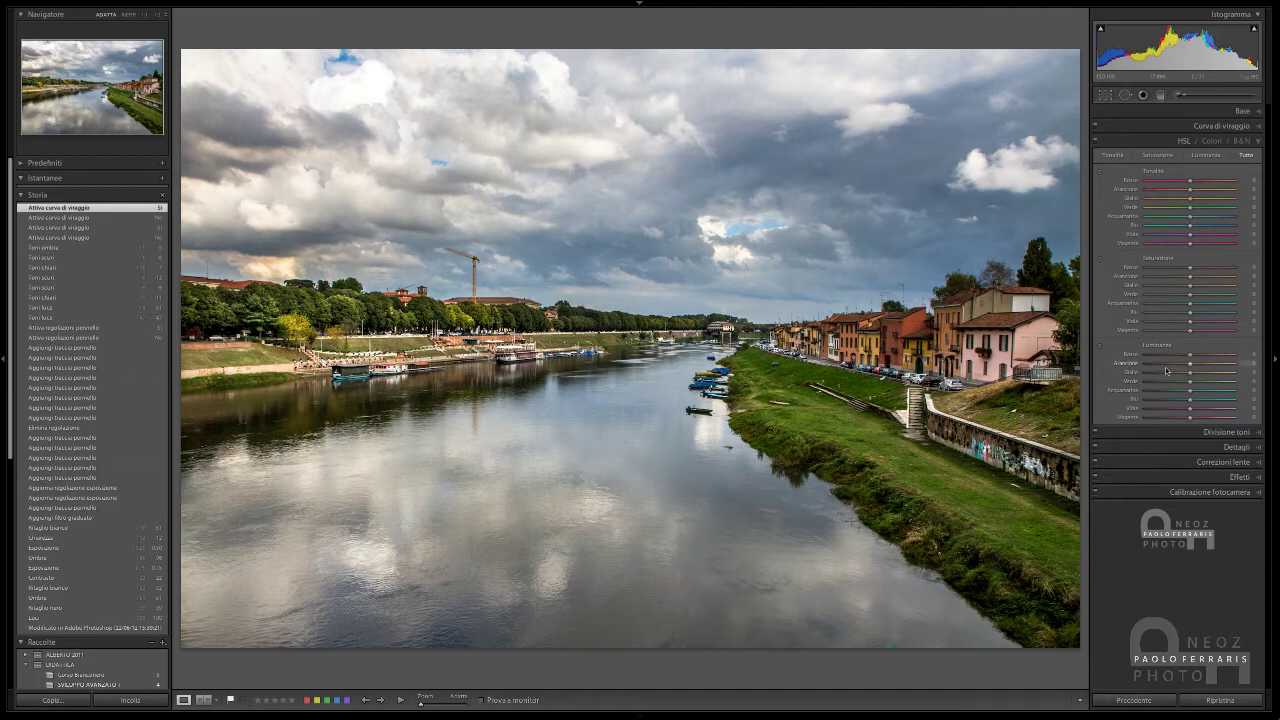
{"action": "left_click_drag", "start_coordinate": [1187, 296], "coordinate": [1177, 296]}
{"action": "left_click_drag", "start_coordinate": [1170, 293], "coordinate": [1161, 293]}
{"action": "mouse_move", "coordinate": [1189, 297]}
{"action": "left_mouse_down"}
{"action": "mouse_move", "coordinate": [1224, 298]}
{"action": "mouse_move", "coordinate": [1178, 298]}
{"action": "left_mouse_up"}
{"action": "left_click", "coordinate": [1178, 287]}
{"action": "left_click_drag", "start_coordinate": [1178, 288], "coordinate": [1205, 288]}
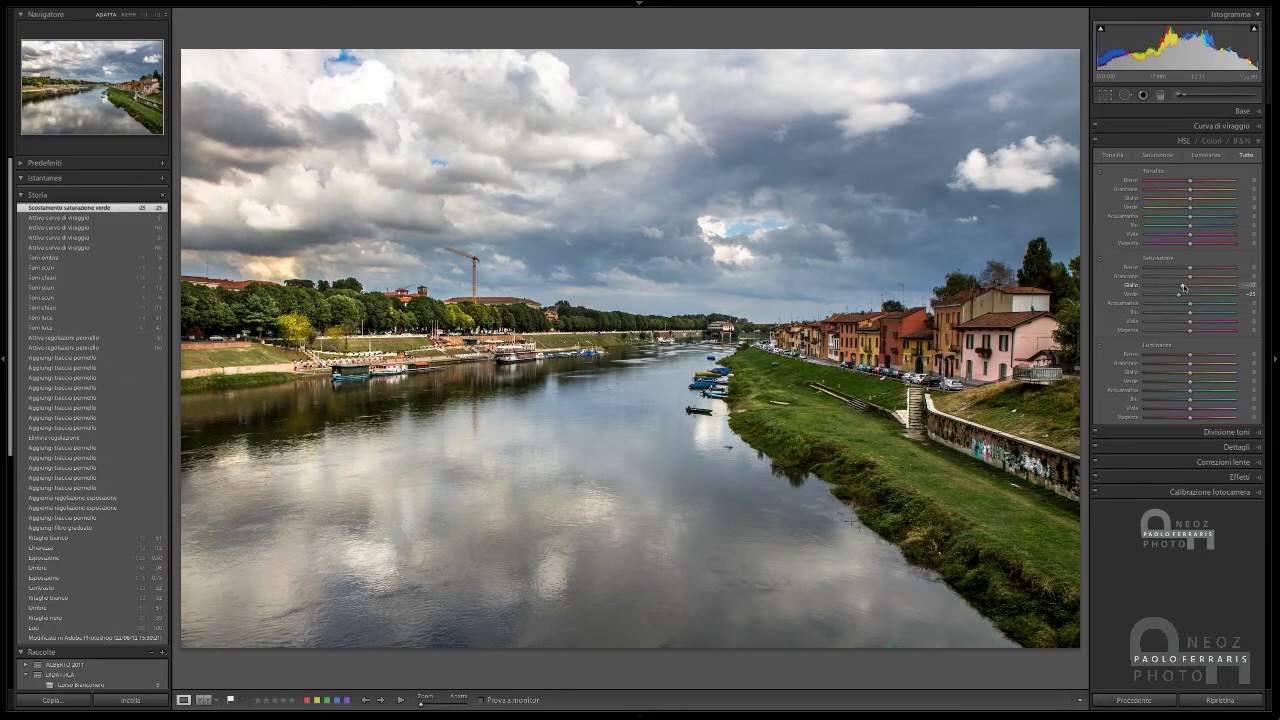
{"action": "left_click_drag", "start_coordinate": [1188, 288], "coordinate": [1186, 288]}
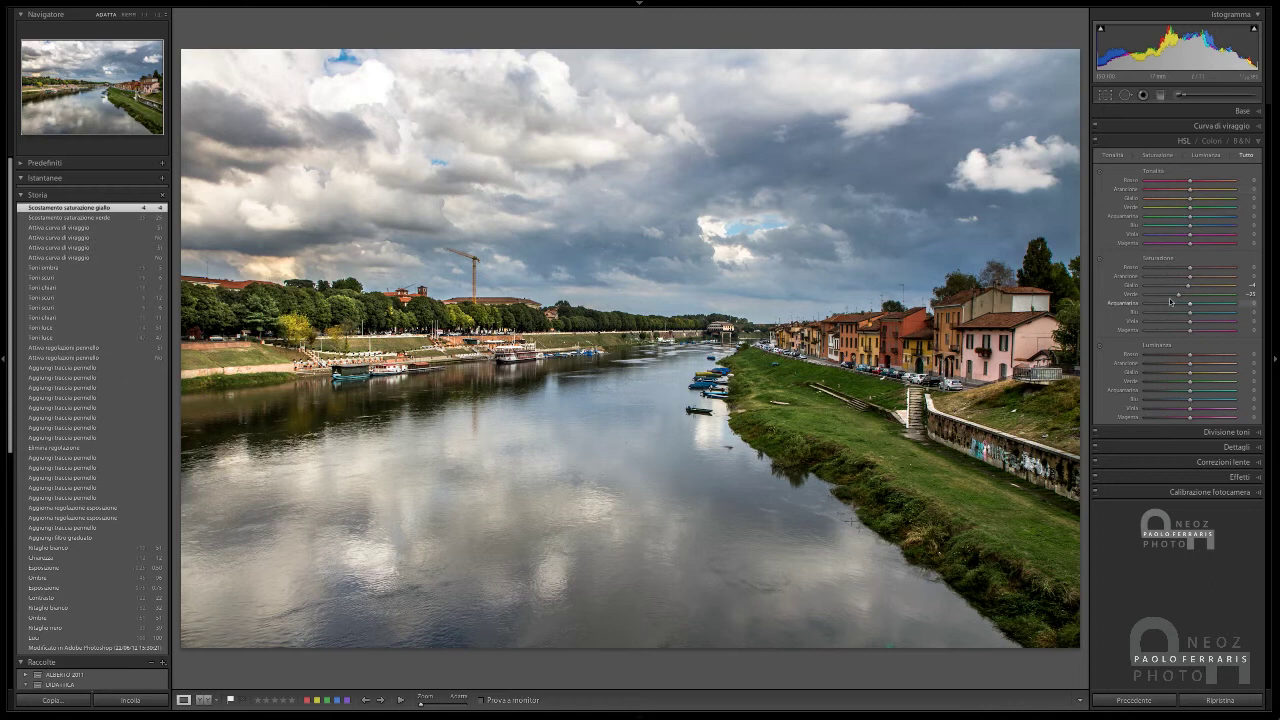
{"action": "left_click_drag", "start_coordinate": [1191, 280], "coordinate": [1175, 281]}
{"action": "left_click_drag", "start_coordinate": [1183, 283], "coordinate": [1181, 278]}
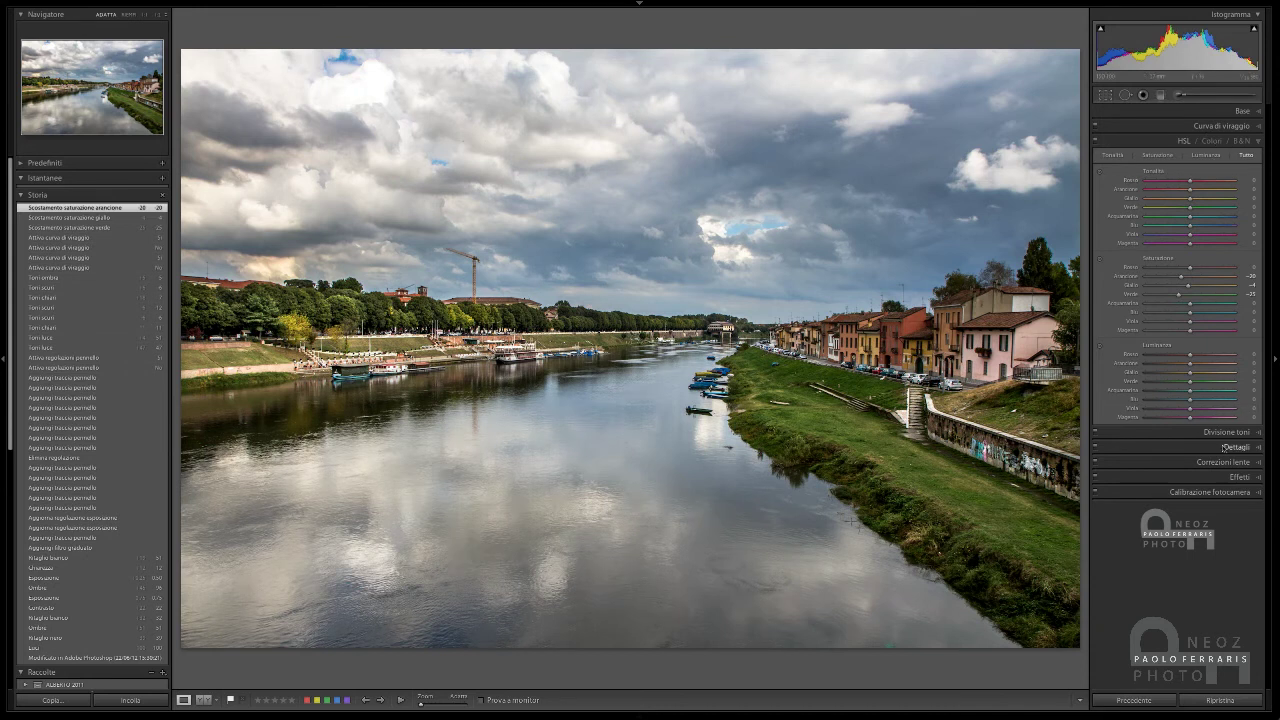
Settle the white balance slightly cooler at about 5100 K, then show the Split Toning panel.
{"action": "left_click", "coordinate": [1241, 111]}
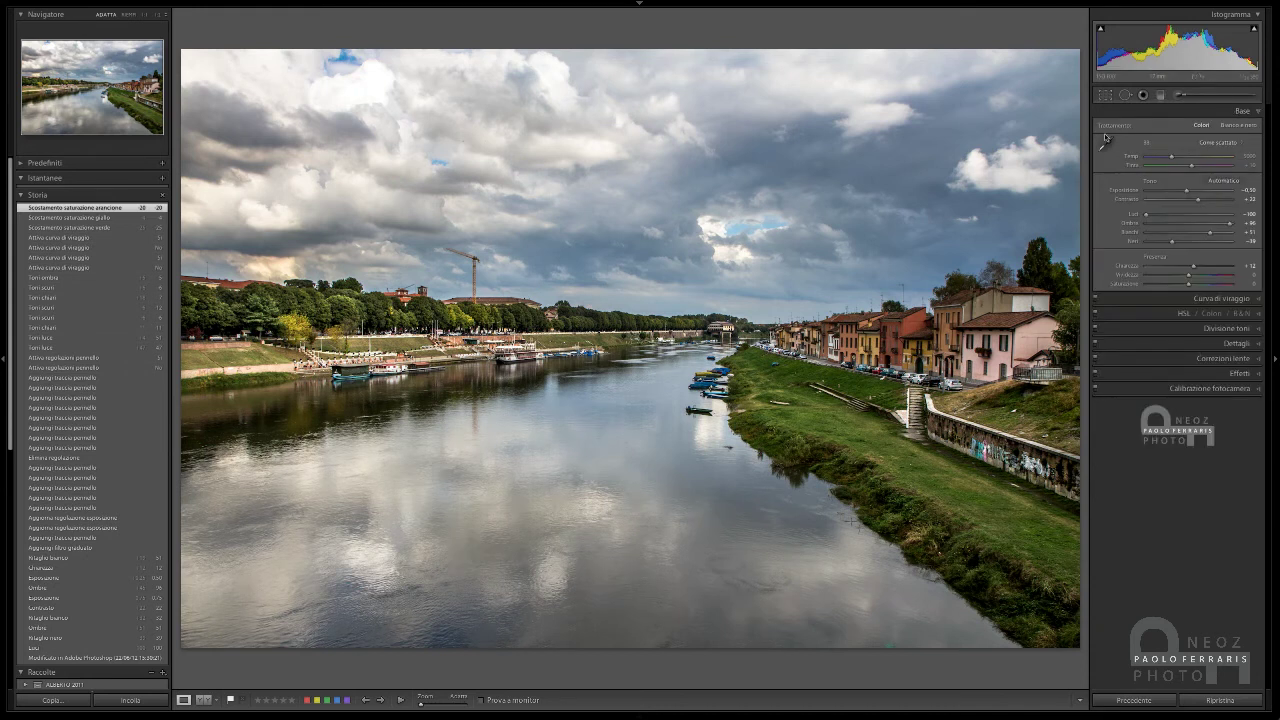
{"action": "left_click_drag", "start_coordinate": [1187, 155], "coordinate": [1179, 158]}
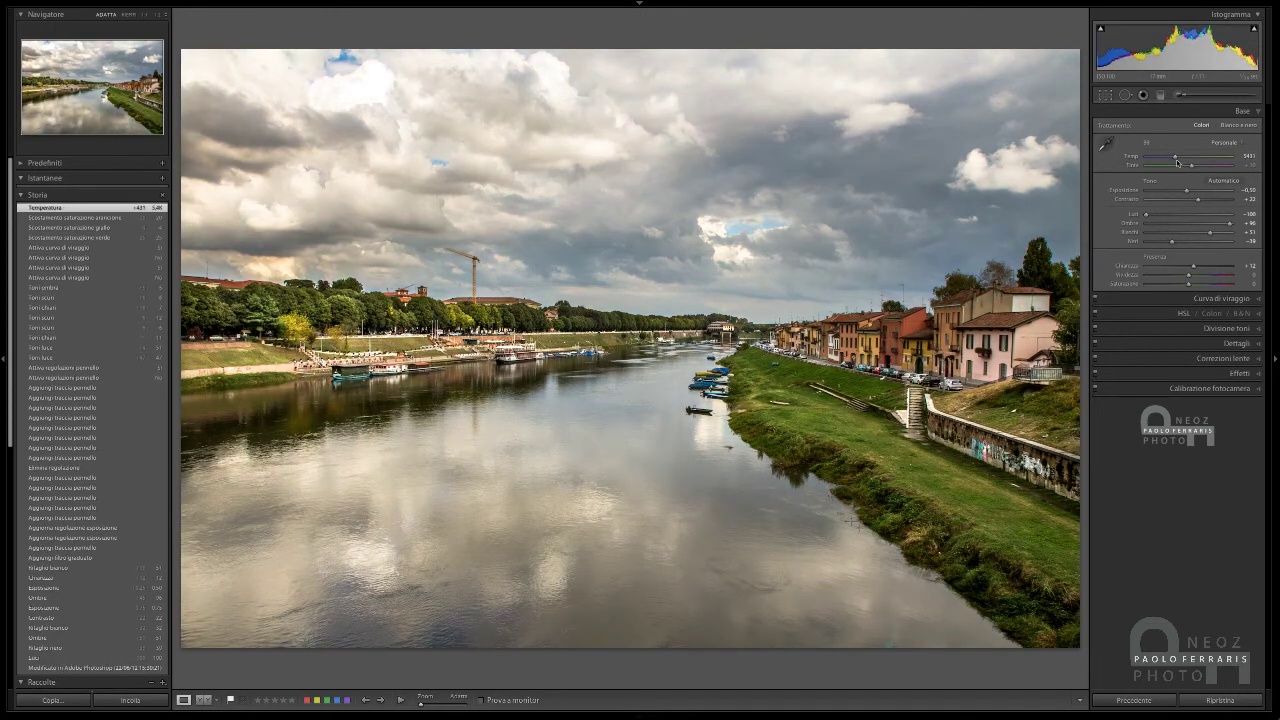
{"action": "left_click_drag", "start_coordinate": [1177, 160], "coordinate": [1174, 162]}
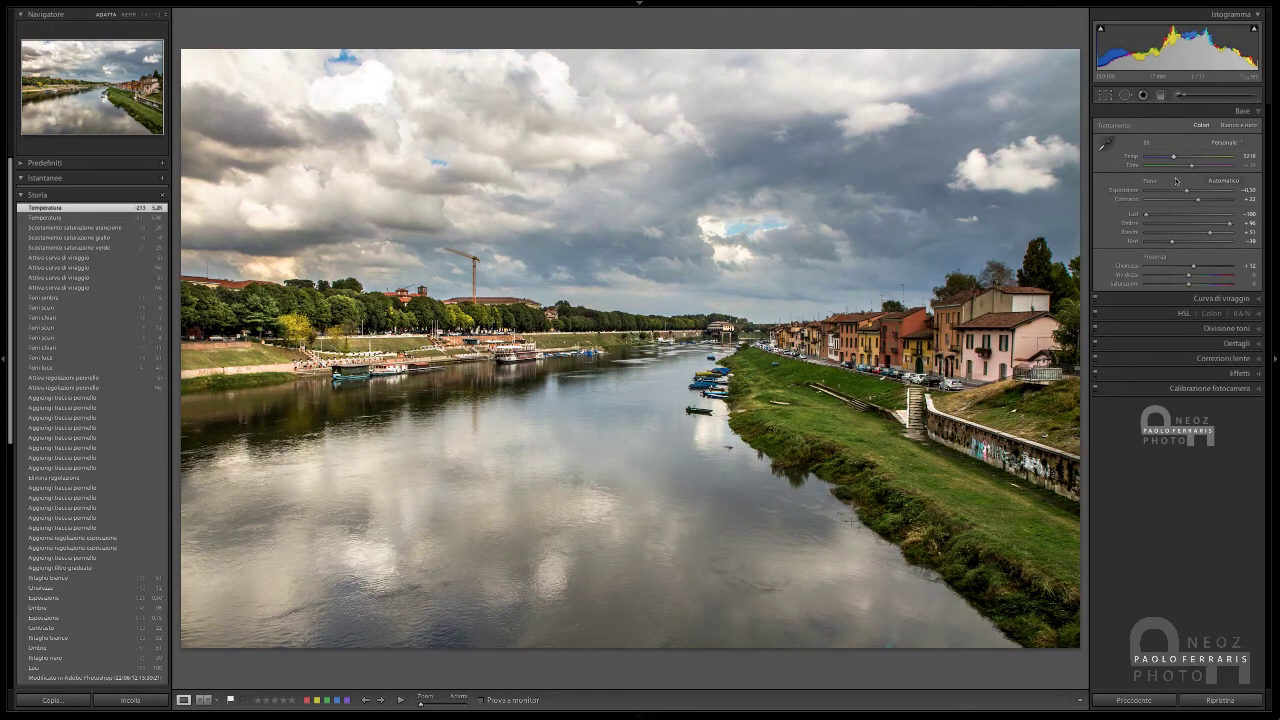
{"action": "left_click_drag", "start_coordinate": [1174, 158], "coordinate": [1174, 160]}
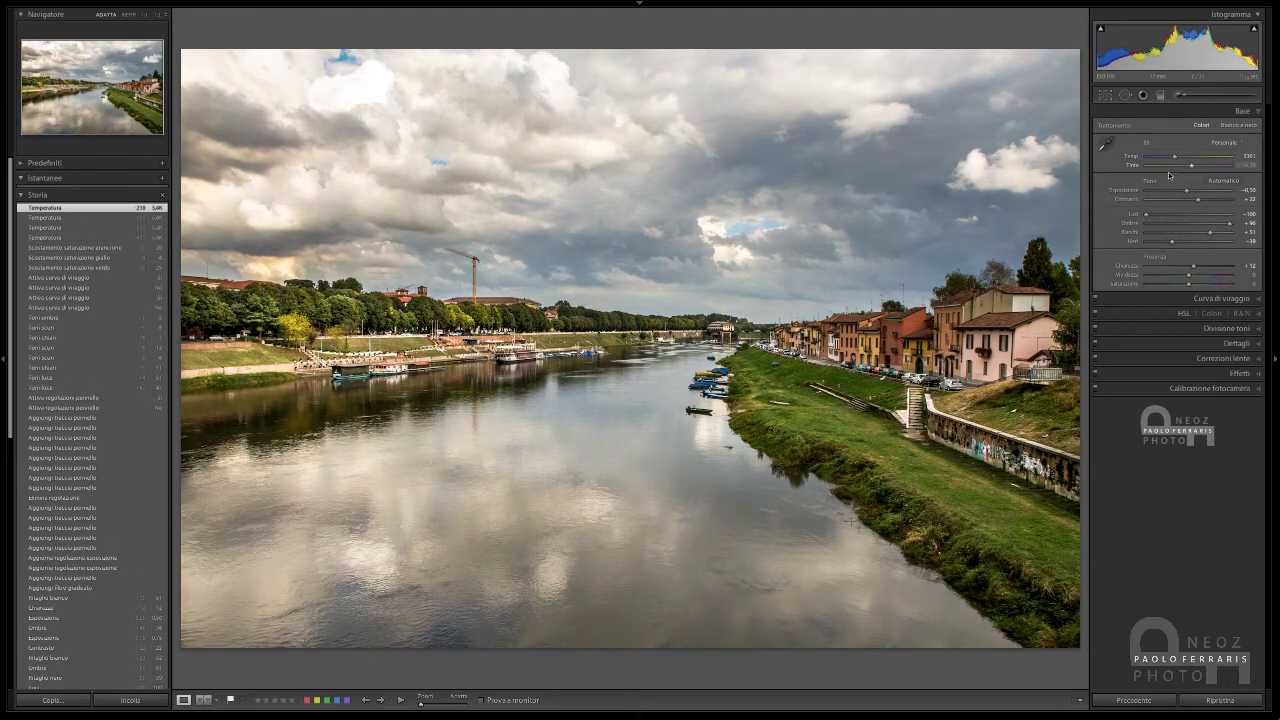
{"action": "left_click", "coordinate": [1220, 143]}
{"action": "left_click", "coordinate": [1220, 79]}
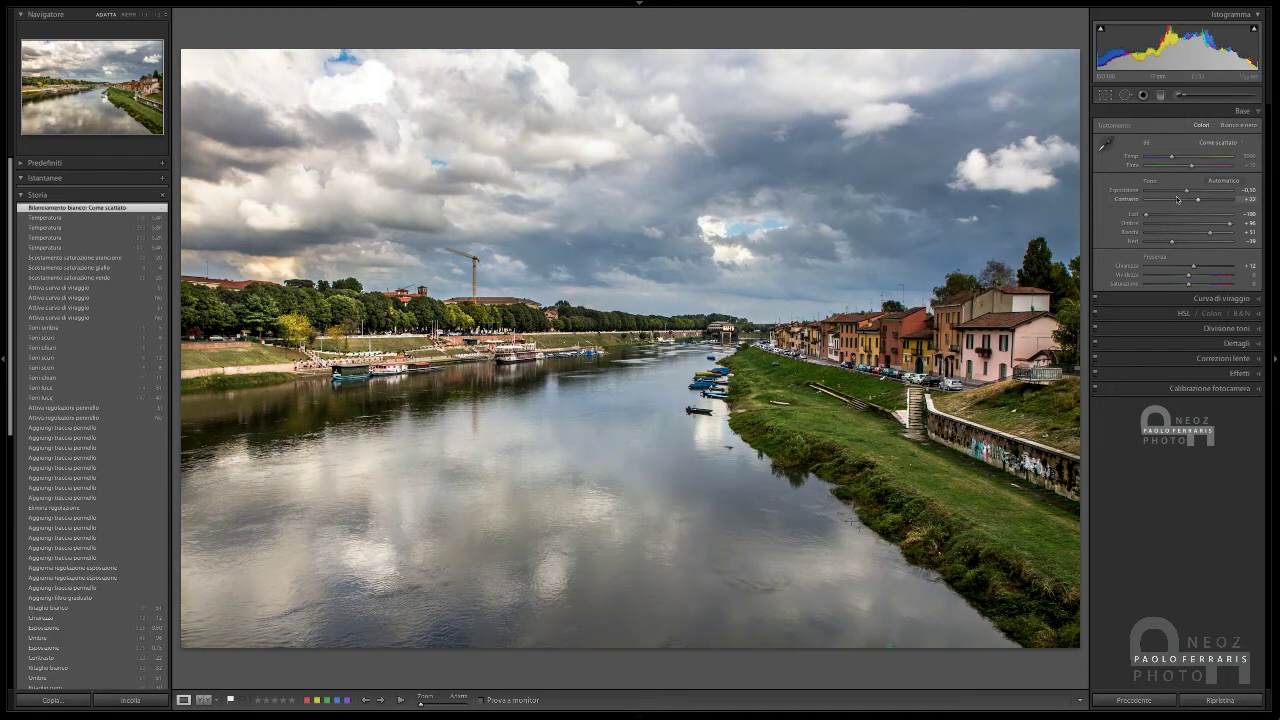
{"action": "key", "text": "ctrl+z"}
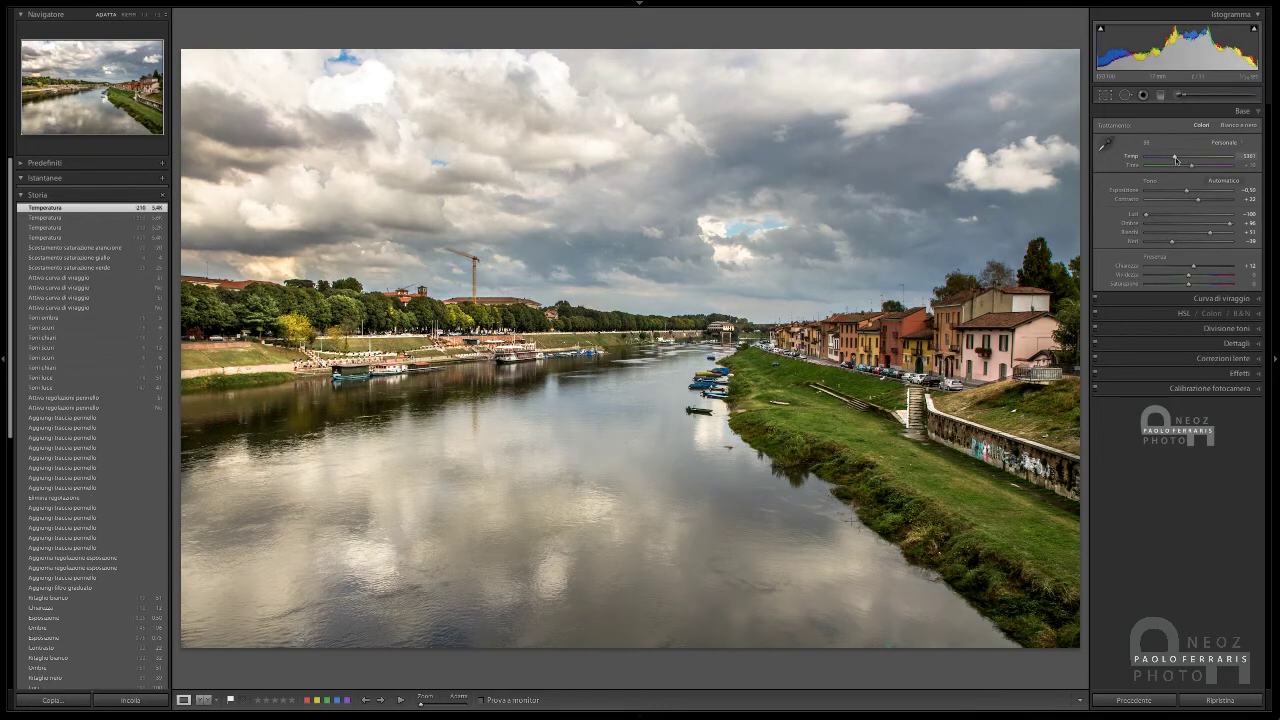
{"action": "left_click_drag", "start_coordinate": [1175, 158], "coordinate": [1172, 158]}
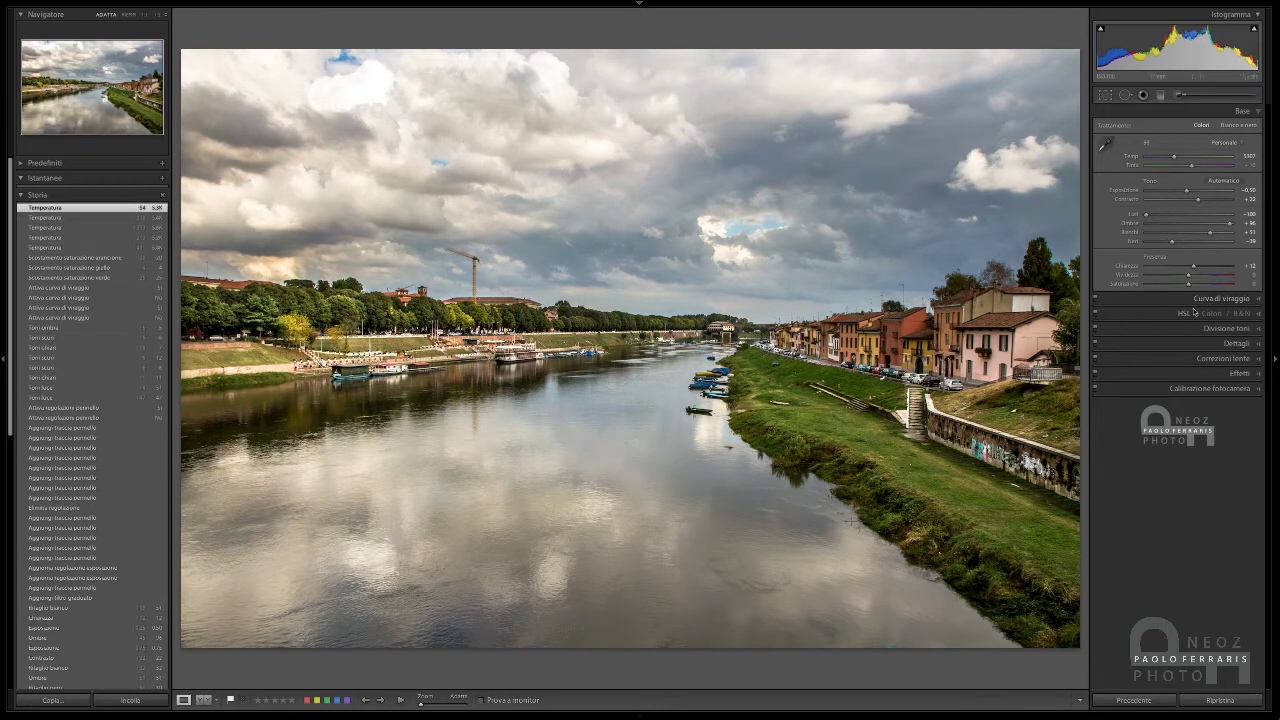
{"action": "left_click", "coordinate": [1225, 328]}
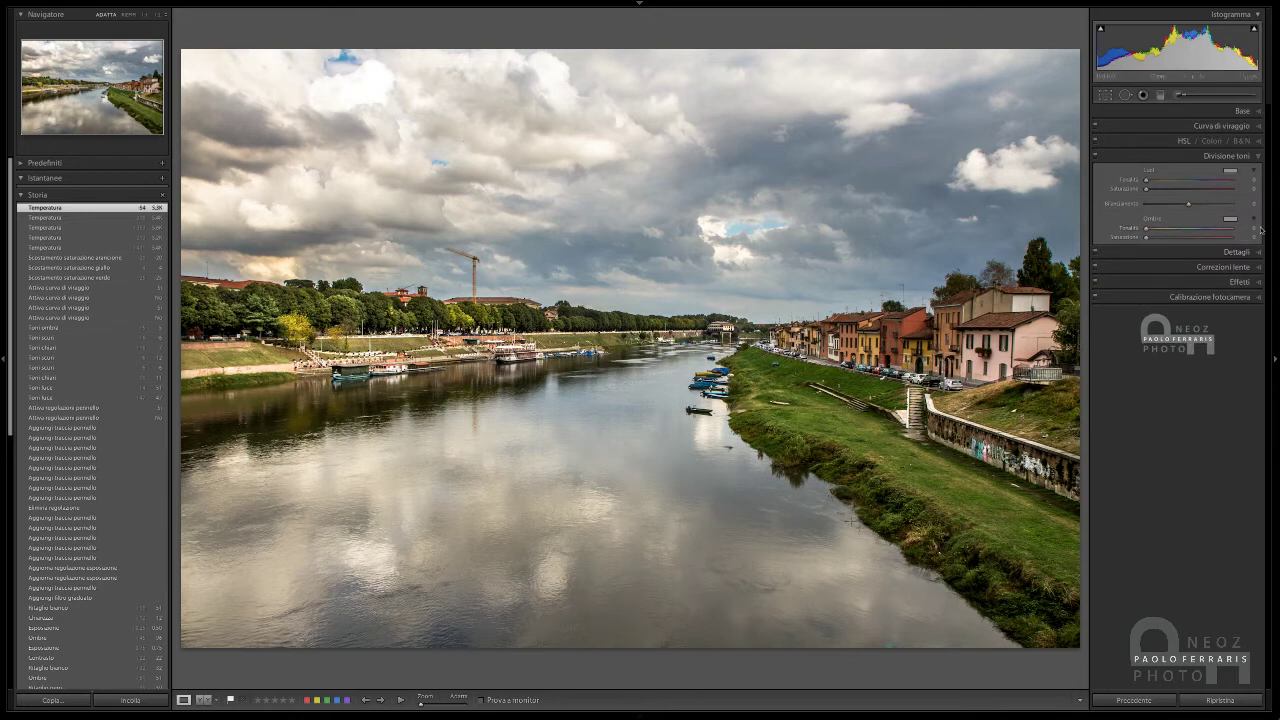
Sharpen with Amount 64 and Masking 78, checking the zoomed-in houses and river before fitting the view.
{"action": "left_click", "coordinate": [1237, 251]}
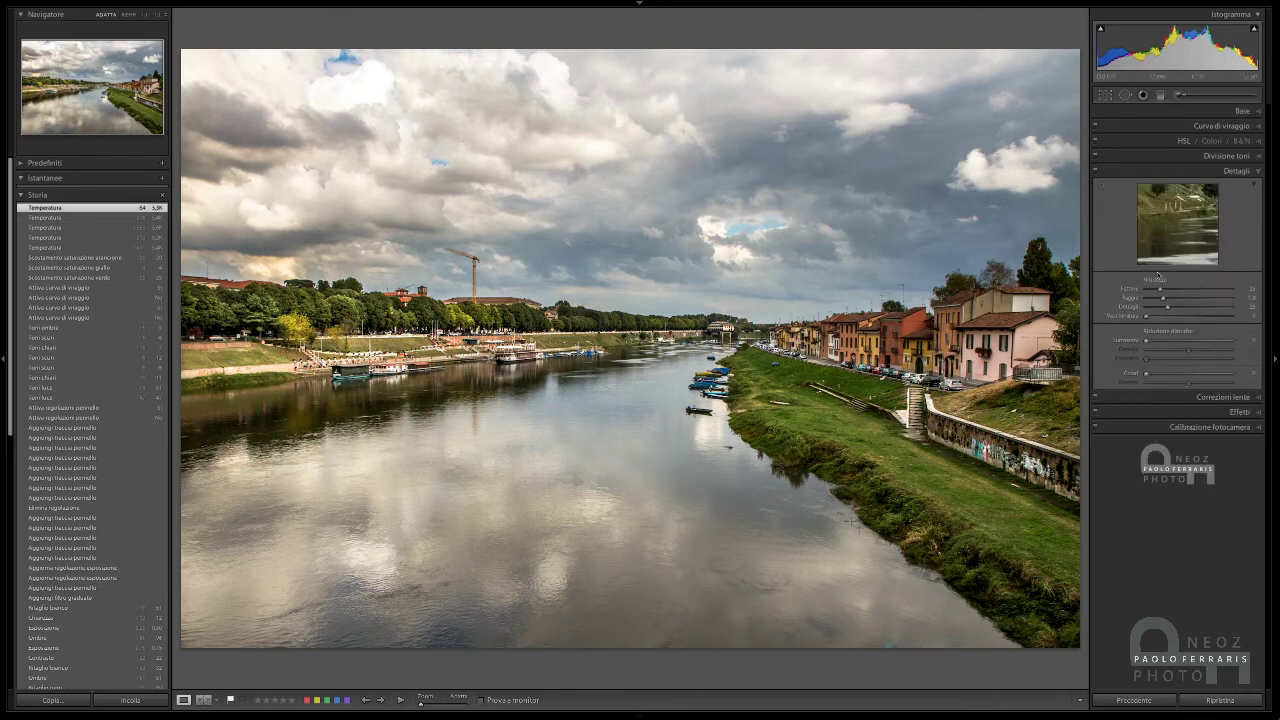
{"action": "left_click", "coordinate": [871, 321]}
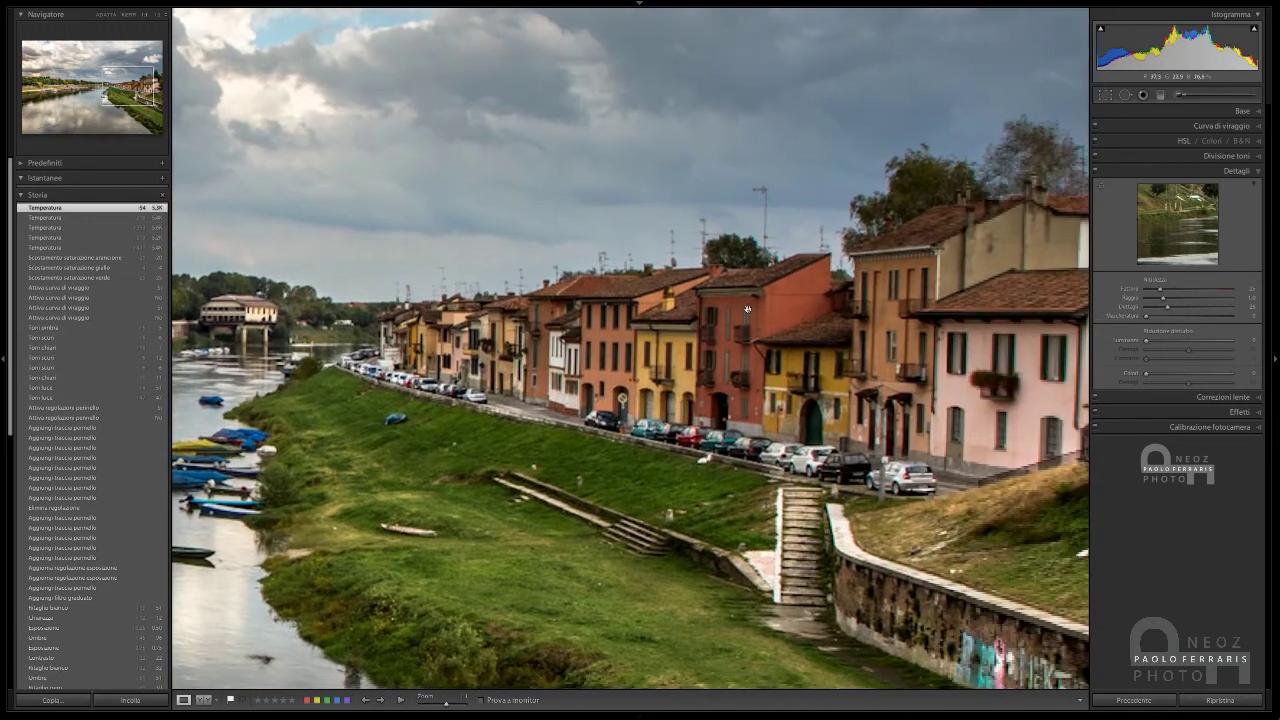
{"action": "mouse_move", "coordinate": [1146, 316]}
{"action": "left_mouse_down"}
{"action": "mouse_move", "coordinate": [1221, 318]}
{"action": "mouse_move", "coordinate": [1185, 291]}
{"action": "left_mouse_up"}
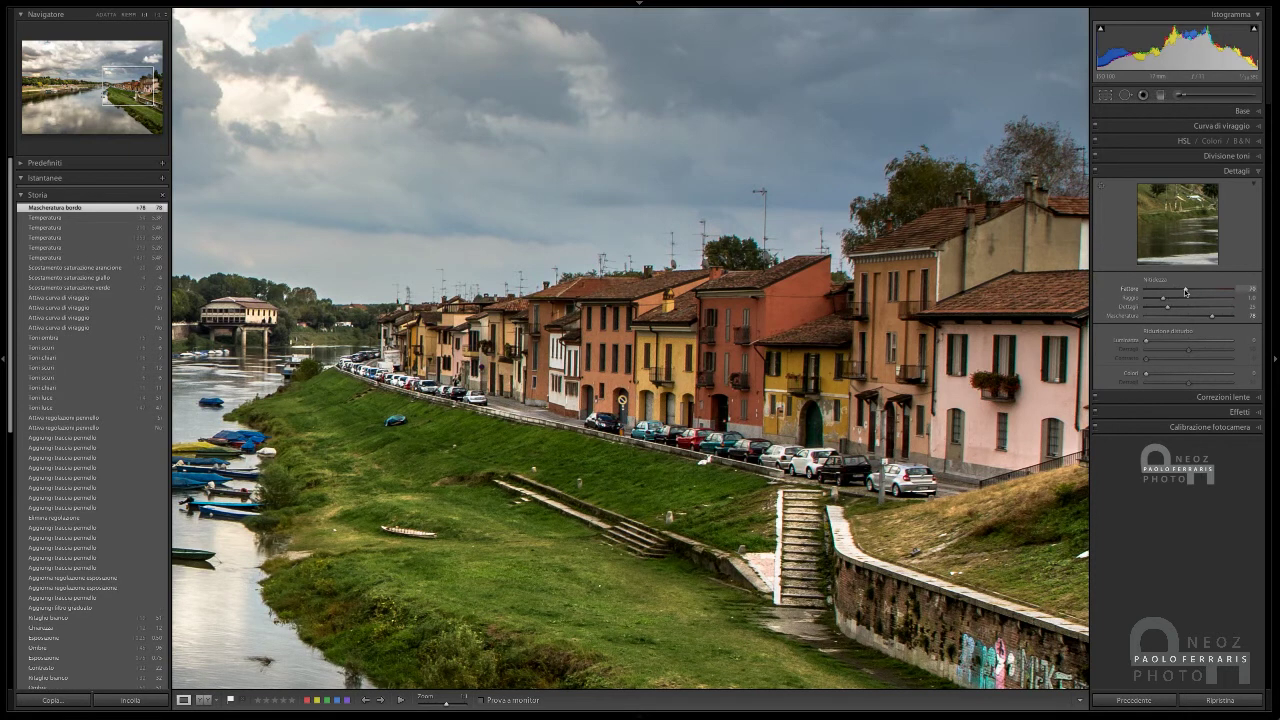
{"action": "left_click_drag", "start_coordinate": [1187, 291], "coordinate": [1182, 290]}
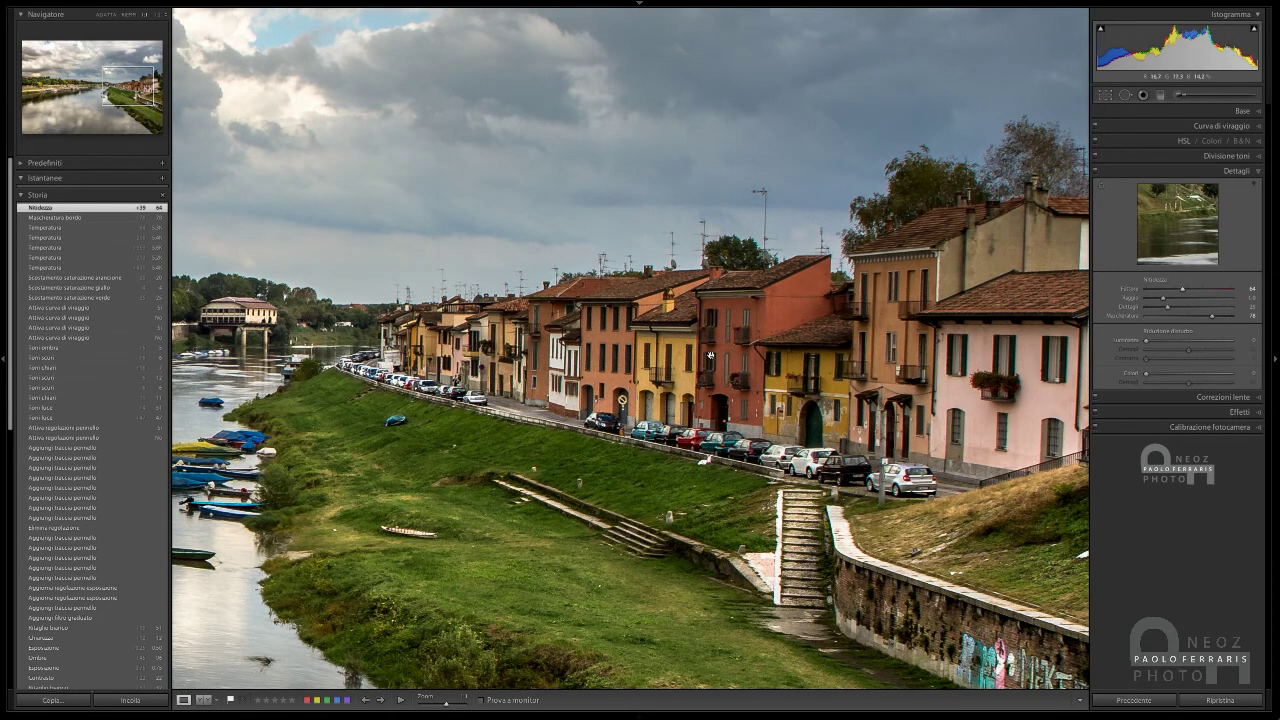
{"action": "left_click_drag", "start_coordinate": [783, 357], "coordinate": [920, 357]}
{"action": "left_click_drag", "start_coordinate": [890, 181], "coordinate": [1080, 181]}
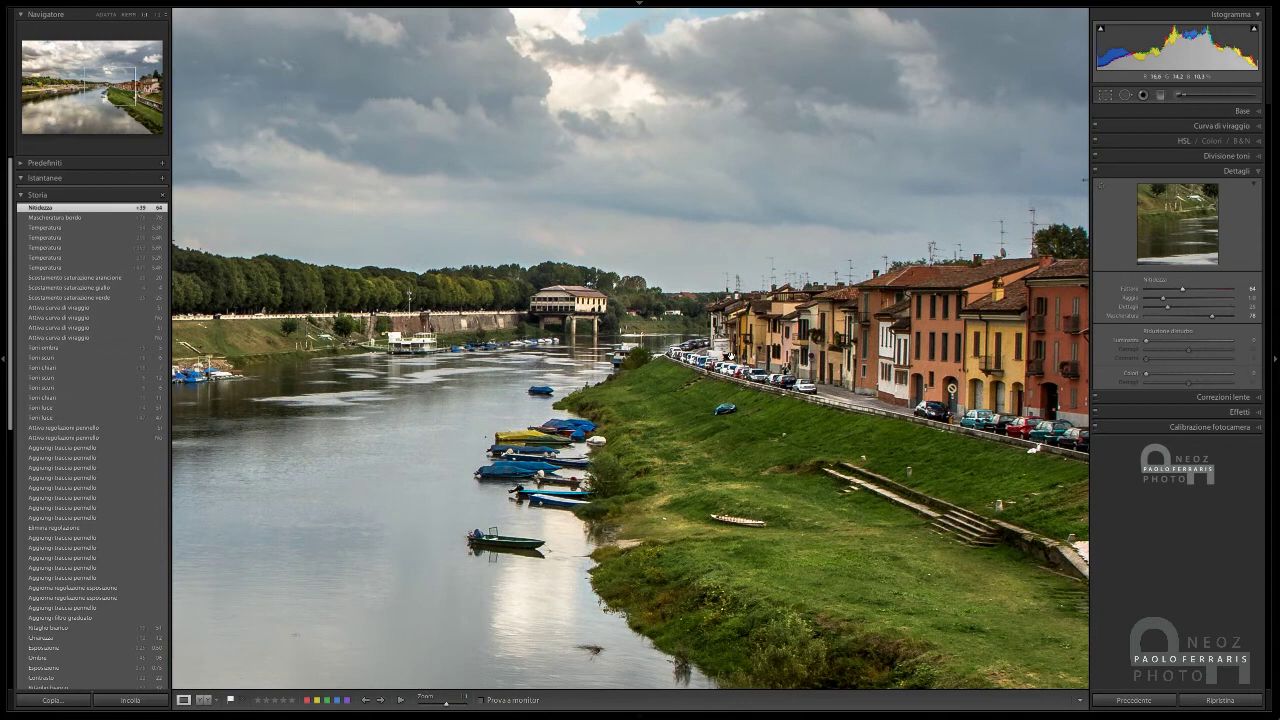
{"action": "left_click", "coordinate": [752, 297]}
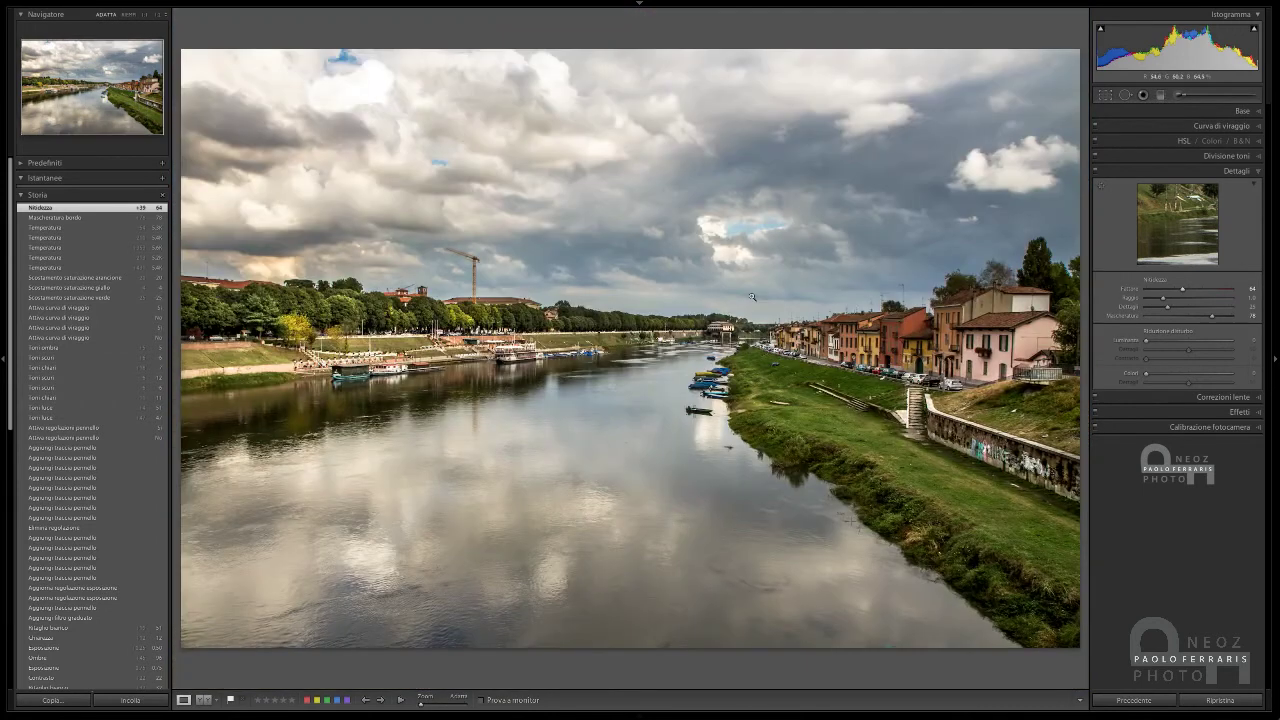
{"action": "key", "text": "l"}
{"action": "key", "text": "l"}
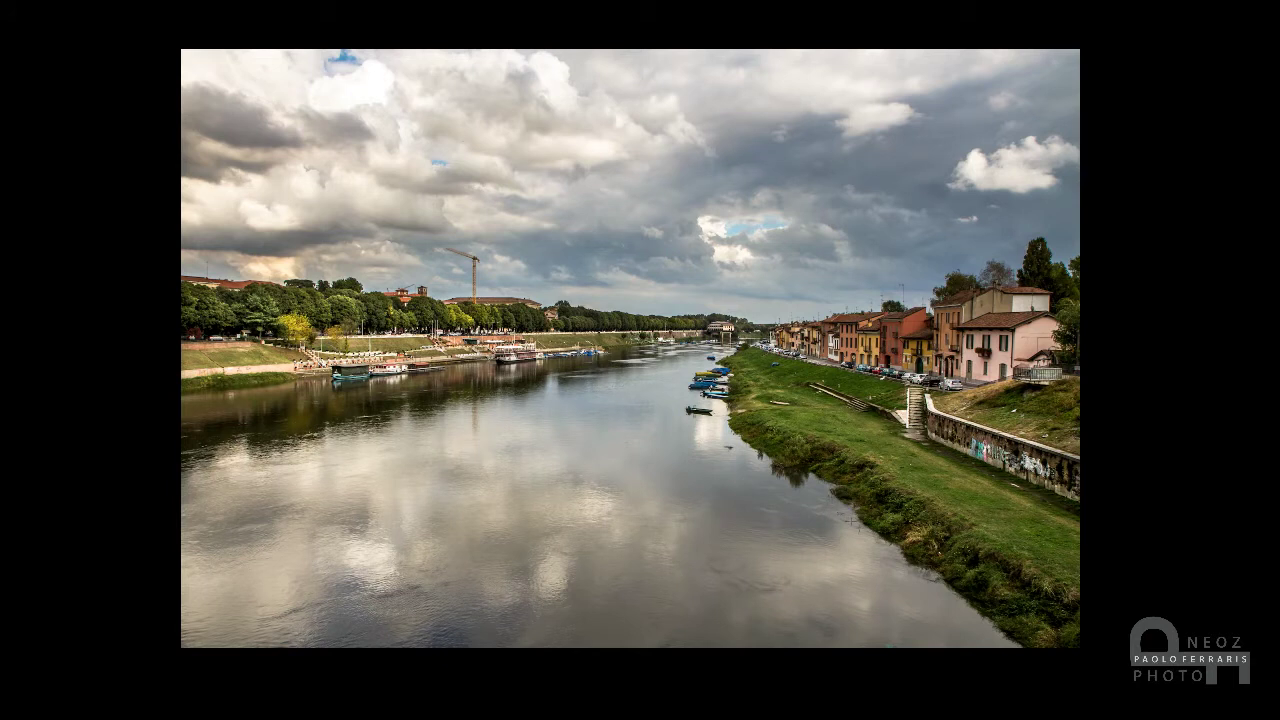
{"action": "key", "text": "backslash"}
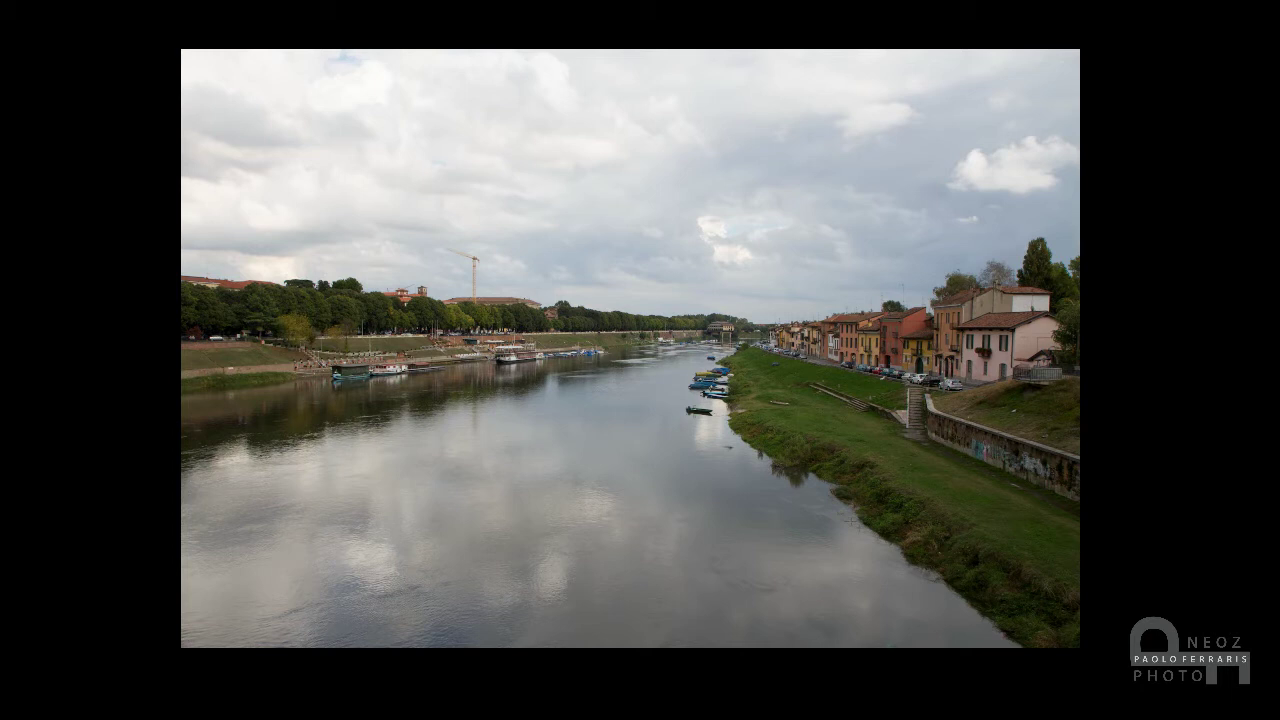
{"action": "key", "text": "backslash"}
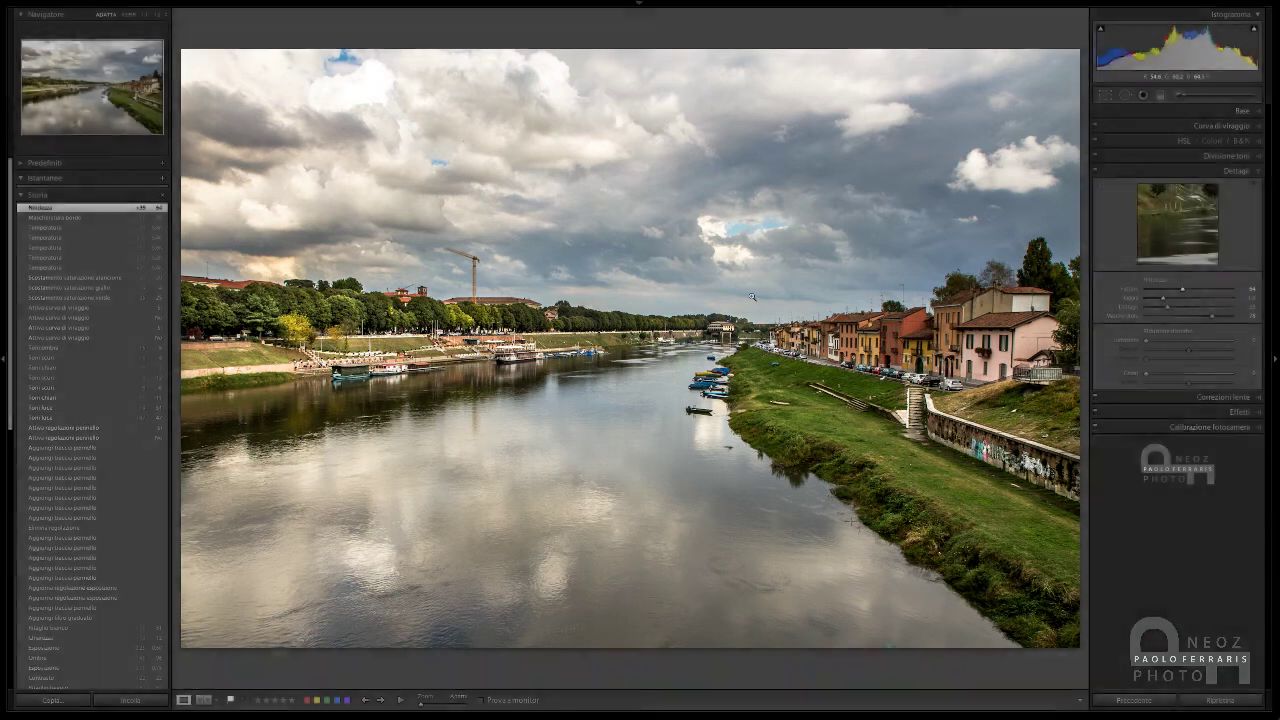
{"action": "key", "text": "l"}
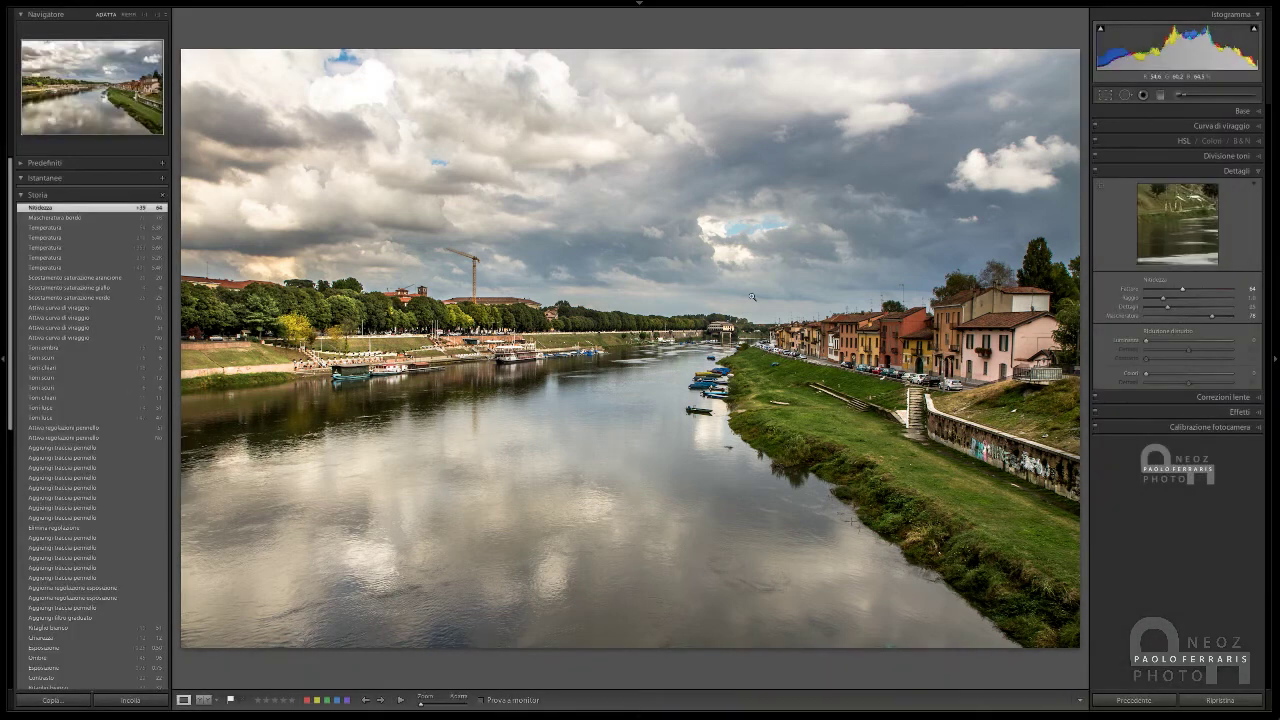
Sweep Basic Exposure between its extremes and leave it at about −2.15.
{"action": "left_click", "coordinate": [1240, 111]}
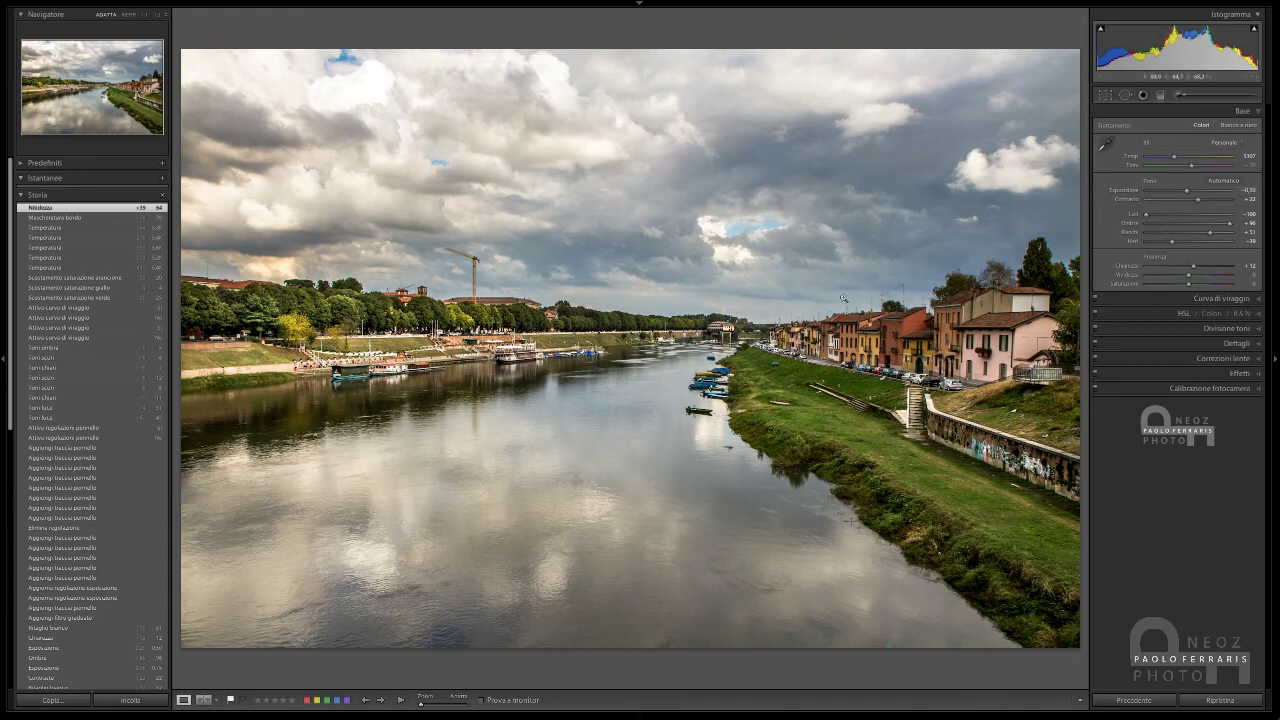
{"action": "left_click_drag", "start_coordinate": [1188, 193], "coordinate": [1144, 194]}
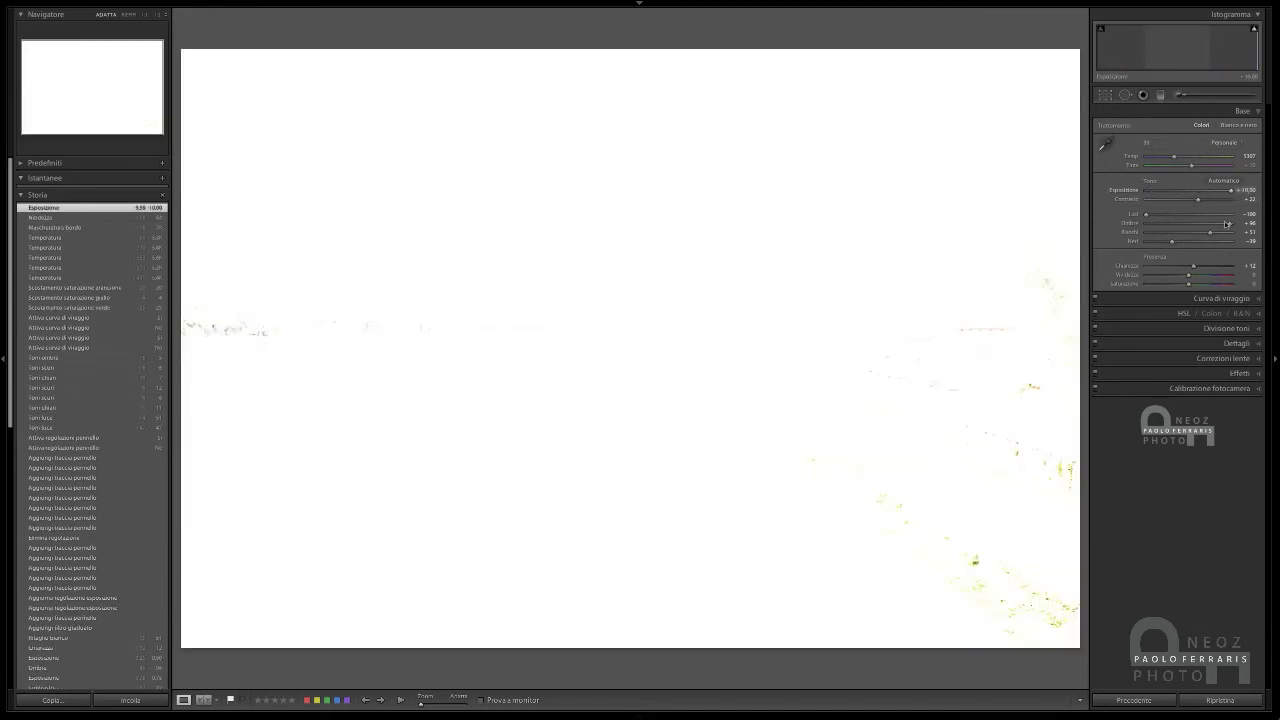
{"action": "mouse_move", "coordinate": [1146, 193]}
{"action": "left_mouse_down"}
{"action": "mouse_move", "coordinate": [1230, 193]}
{"action": "mouse_move", "coordinate": [1182, 193]}
{"action": "left_mouse_up"}
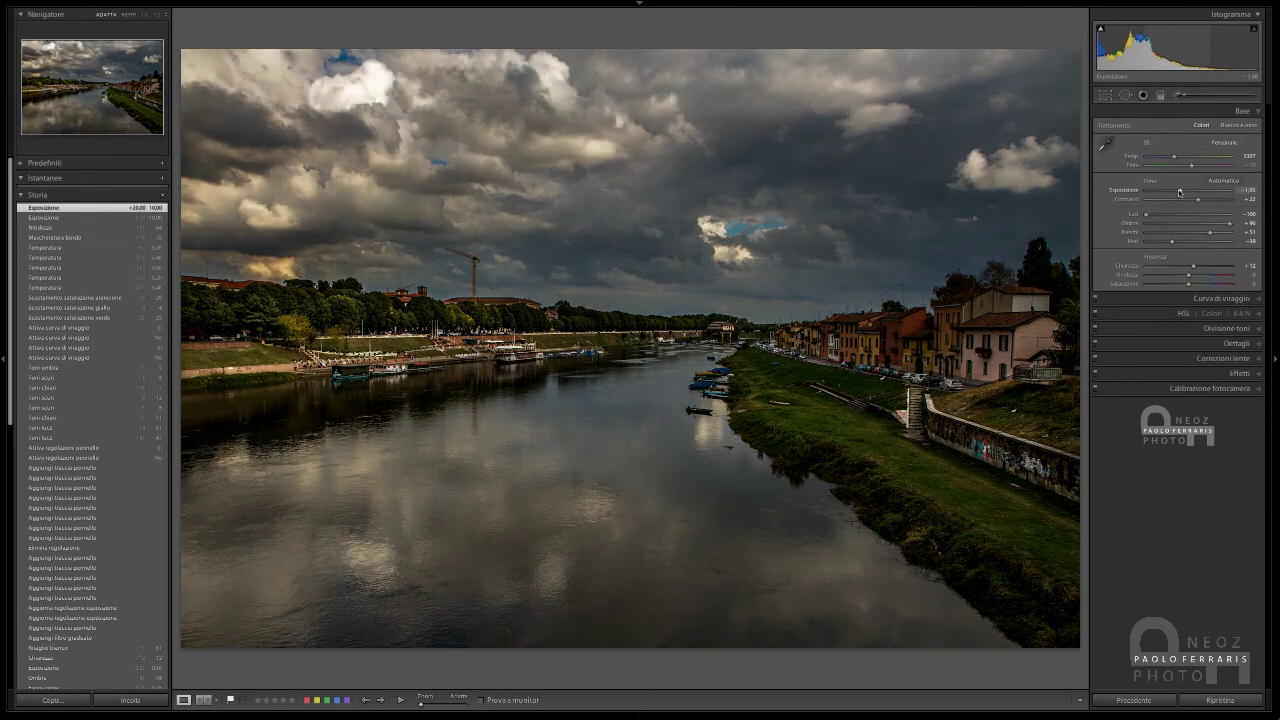
{"action": "left_click_drag", "start_coordinate": [1182, 193], "coordinate": [1179, 191]}
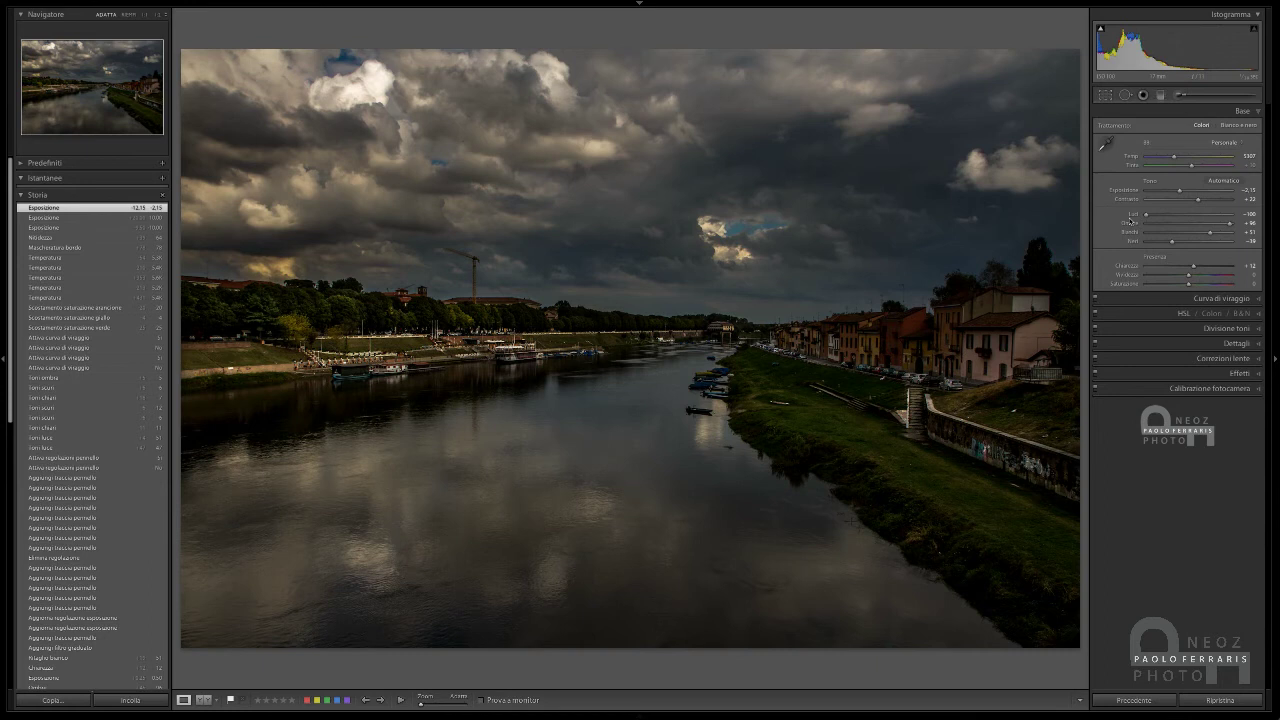
Undo the last three exposure changes with Ctrl+Z.
{"action": "key", "text": "ctrl+z"}
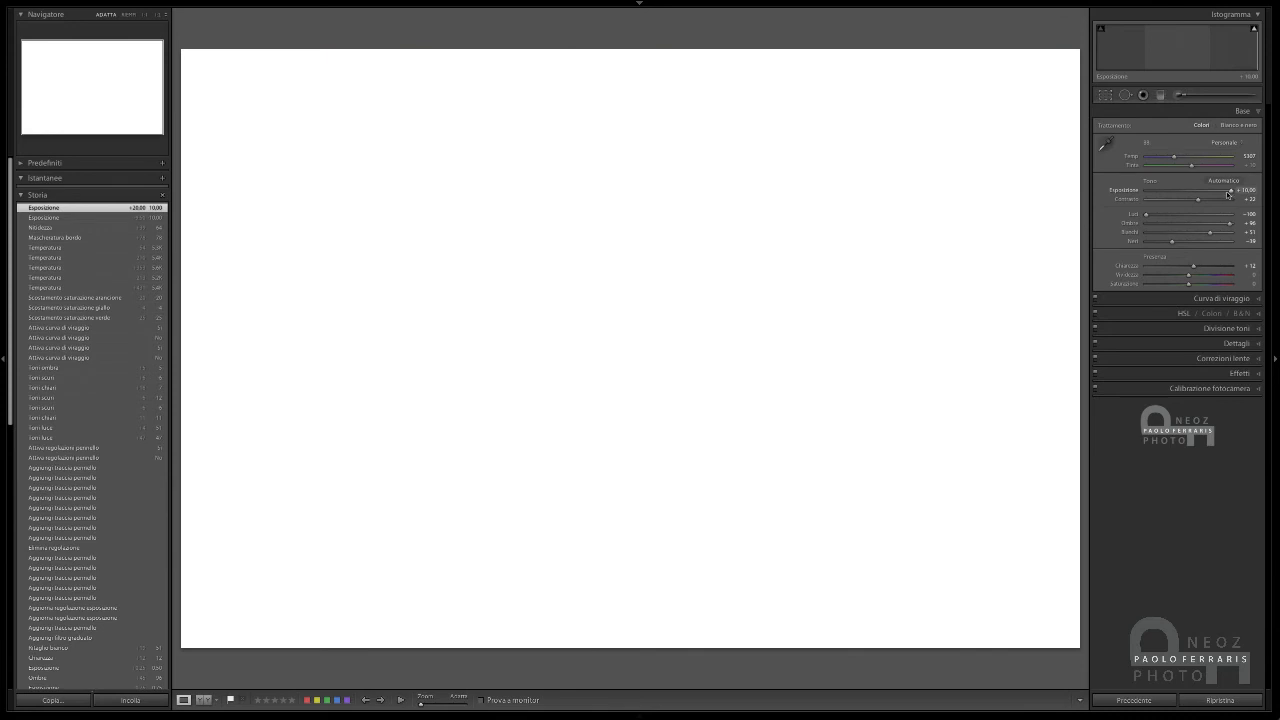
{"action": "key", "text": "ctrl+z"}
{"action": "key", "text": "ctrl+z"}
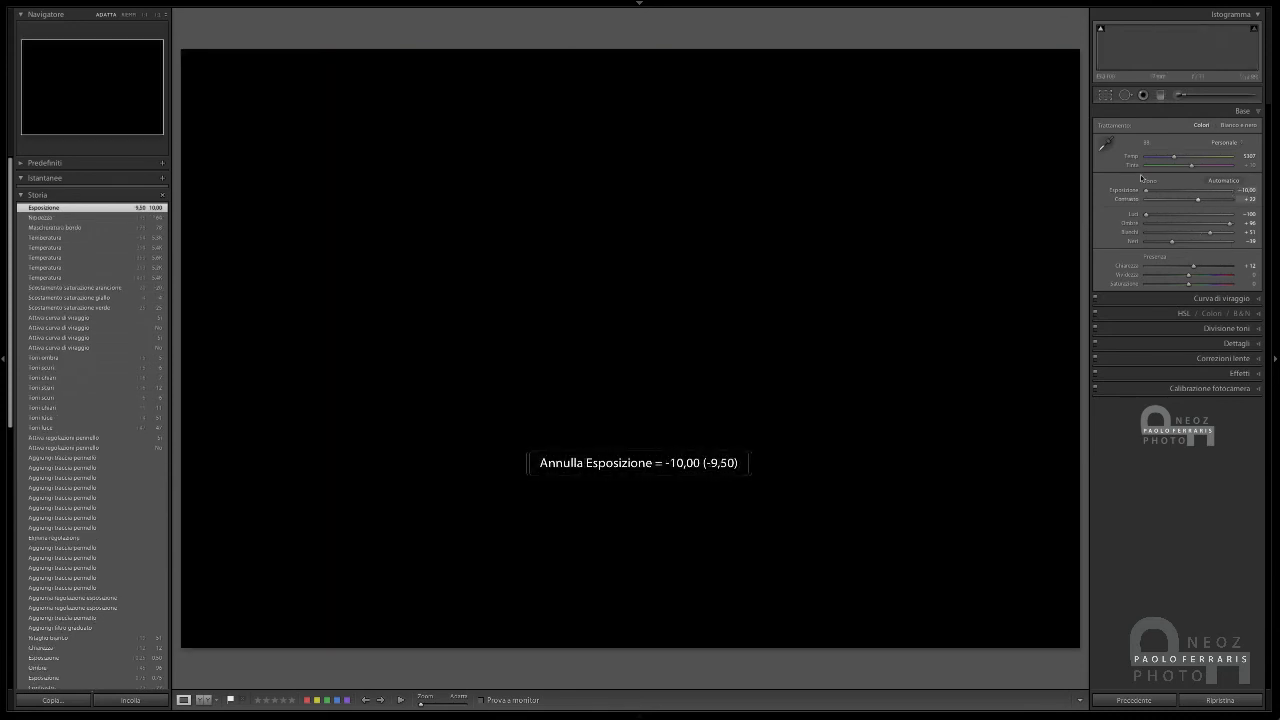
{"action": "key", "text": "ctrl+z"}
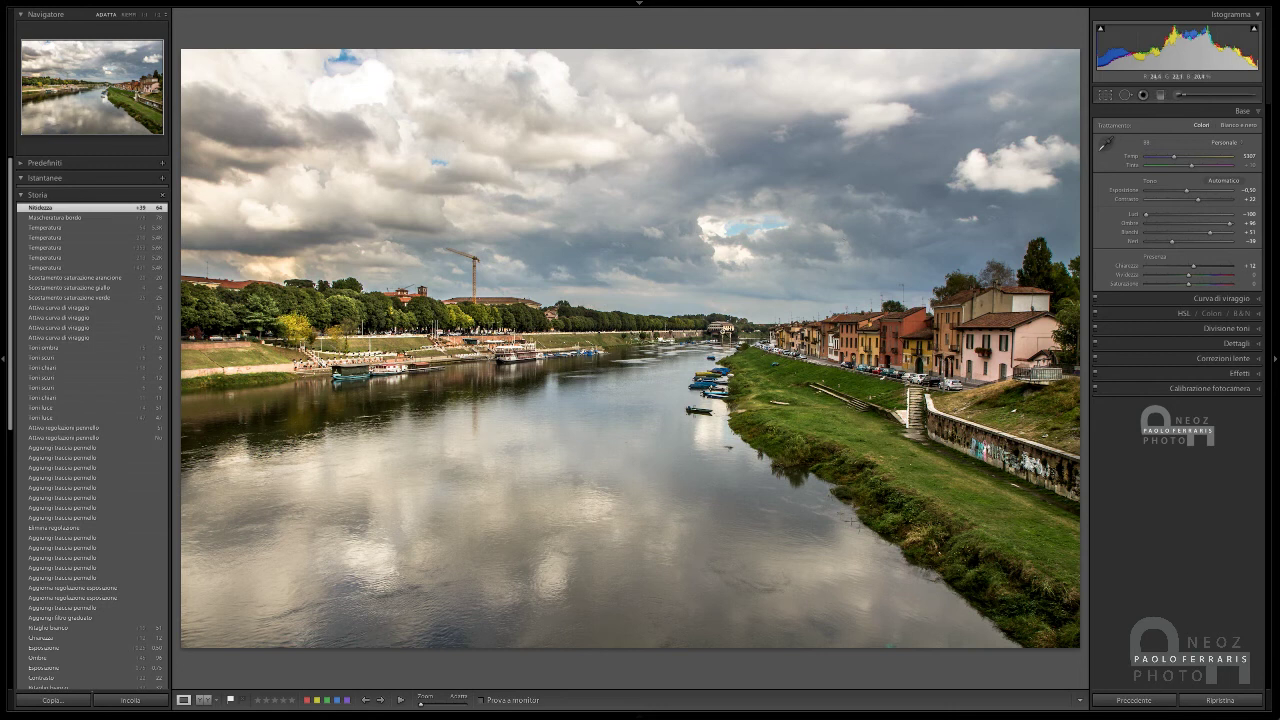
{"action": "left_click", "coordinate": [719, 332]}
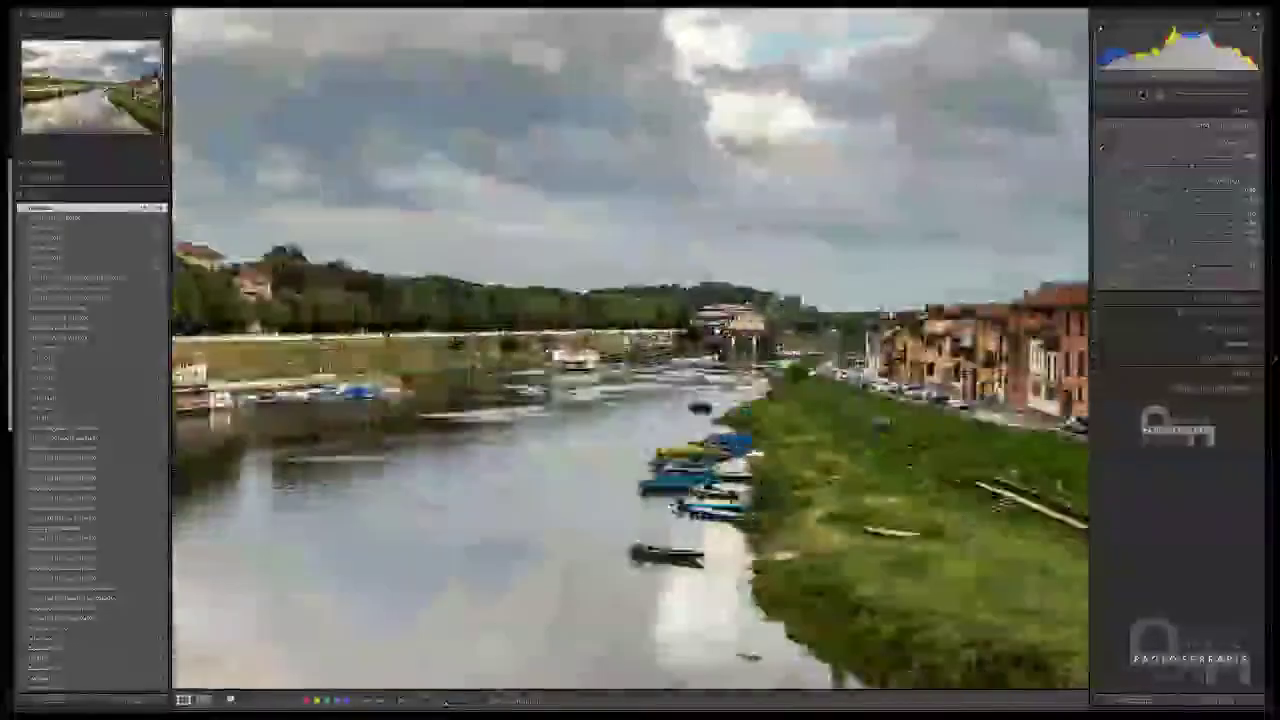
{"action": "left_click", "coordinate": [717, 332]}
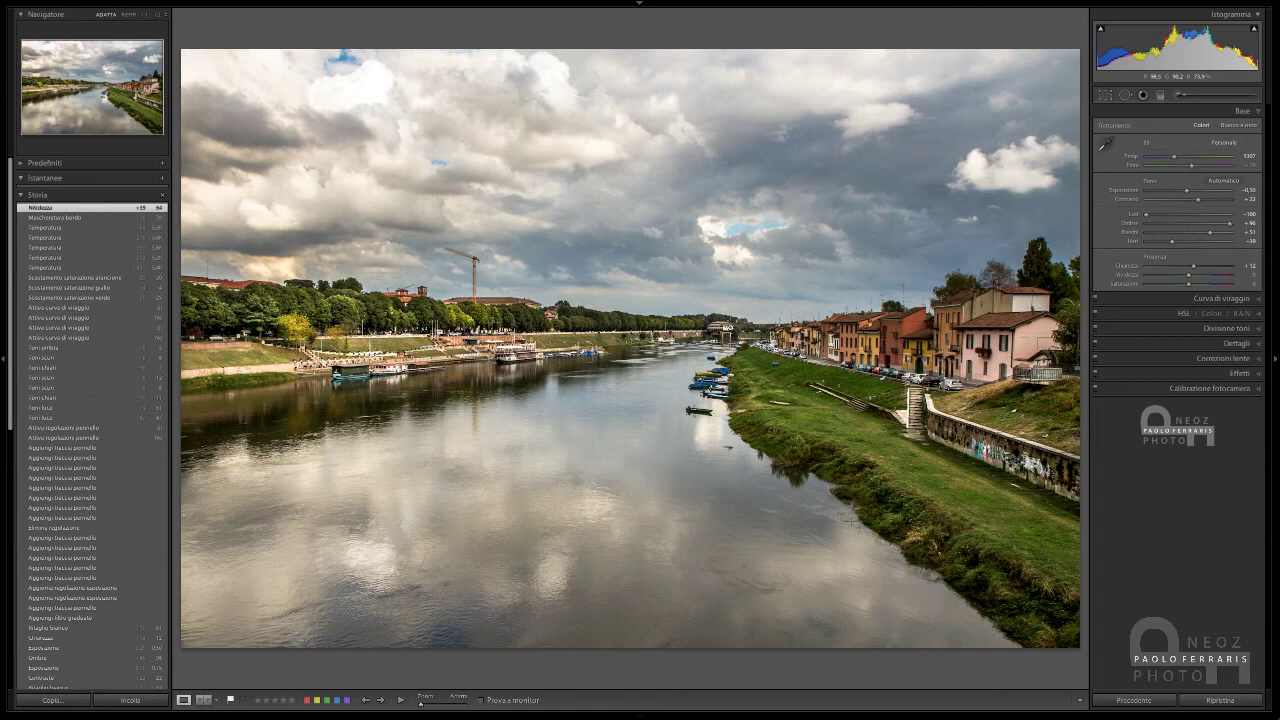
{"action": "key", "text": "shift"}
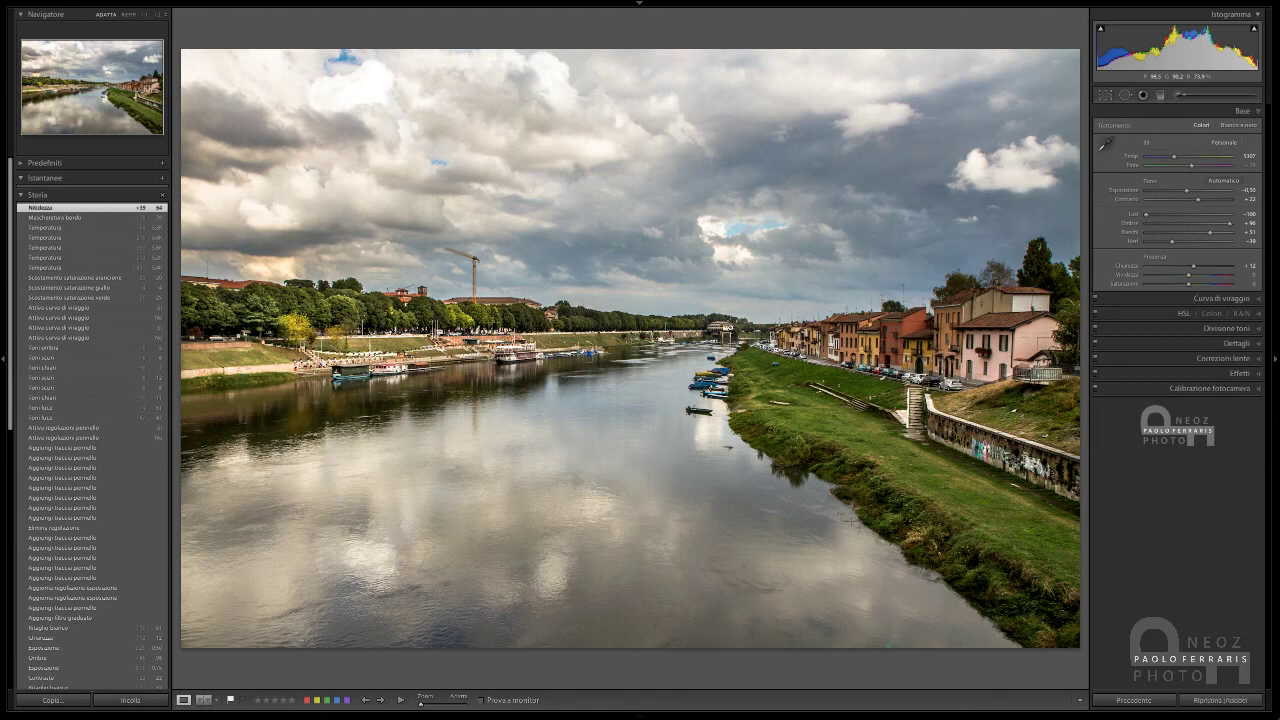